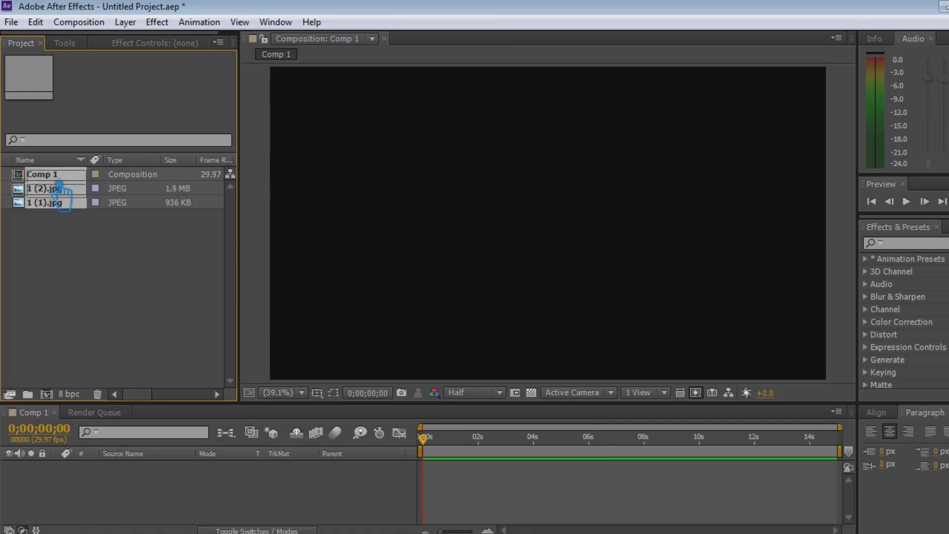
# - Add the two bamboo images, 1 (1).jpg and 1 (2).jpg, to Comp 1 as layers
pyautogui.hotkey('ctrl', '/')
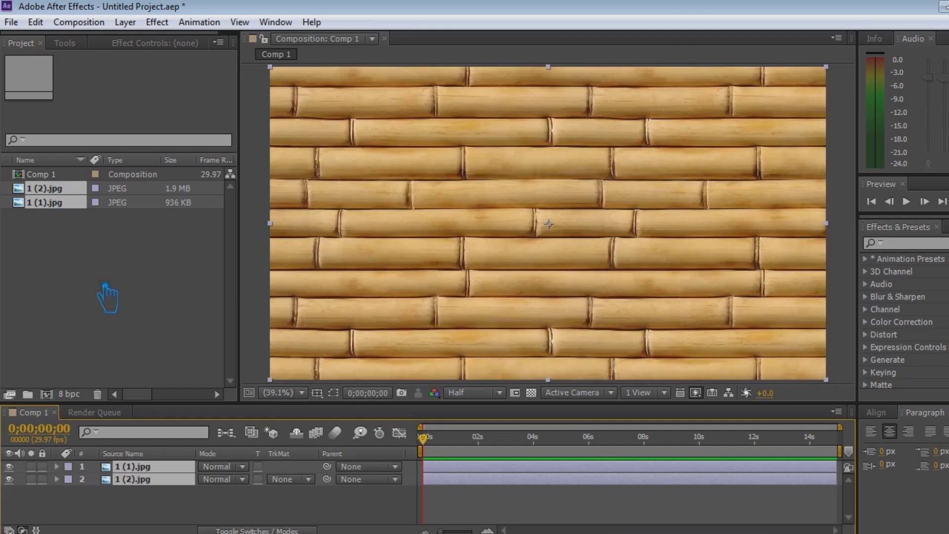
pyautogui.click(120, 300)
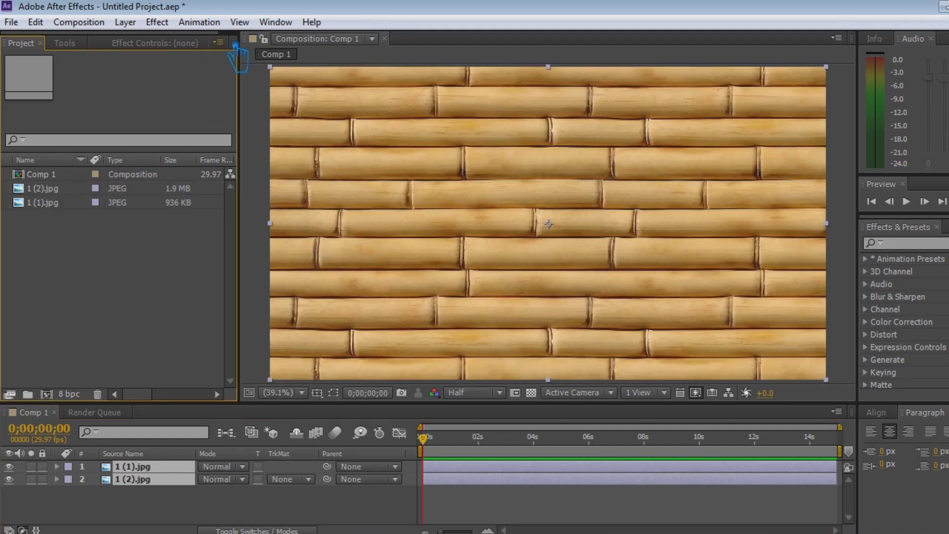
pyautogui.click(157, 22)
pyautogui.click(516, 247)
pyautogui.click(157, 22)
pyautogui.moveTo(216, 178)
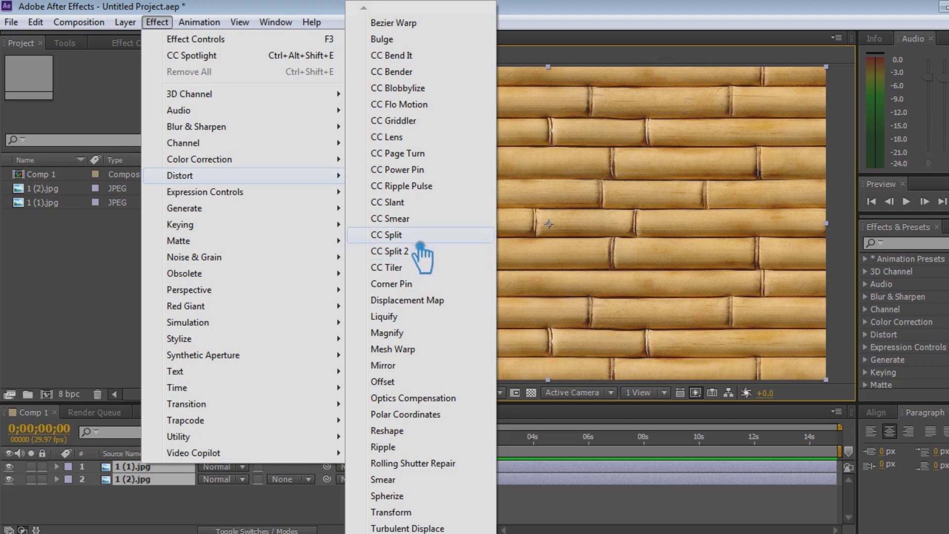
pyautogui.click(87, 262)
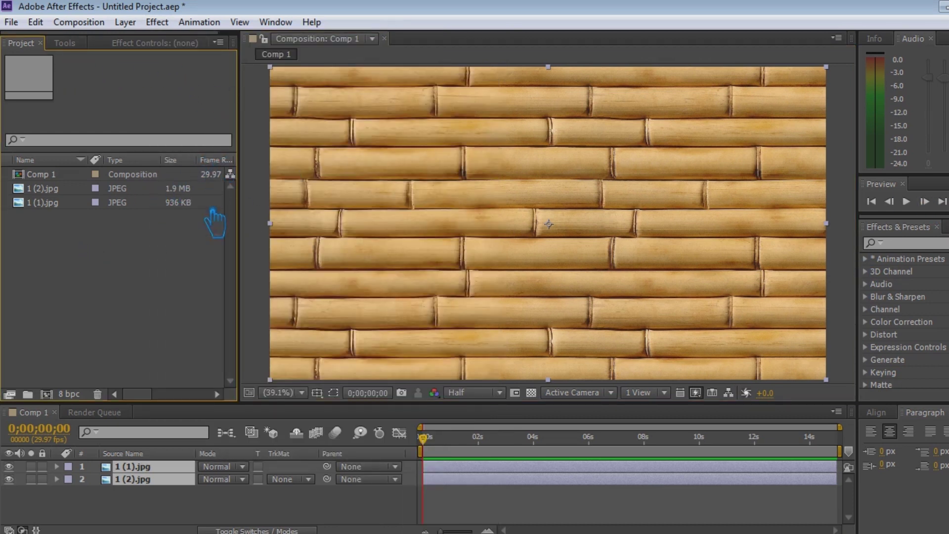
# - Create a new text layer at 258 px font size reading 'CC SPLIT'
pyautogui.rightClick(335, 490)
pyautogui.click(609, 371)
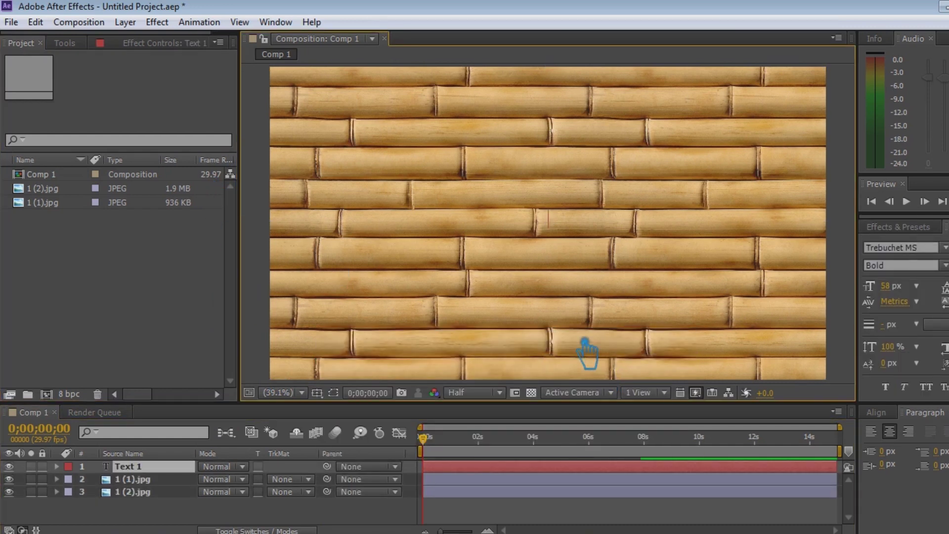
pyautogui.click(886, 287)
pyautogui.write('258')
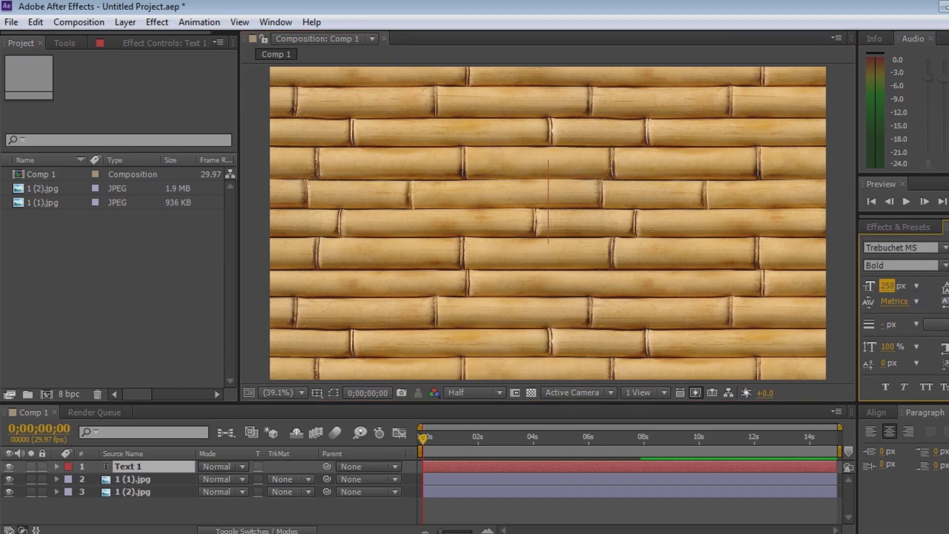
pyautogui.press('Return')
pyautogui.write('CC SPLI')
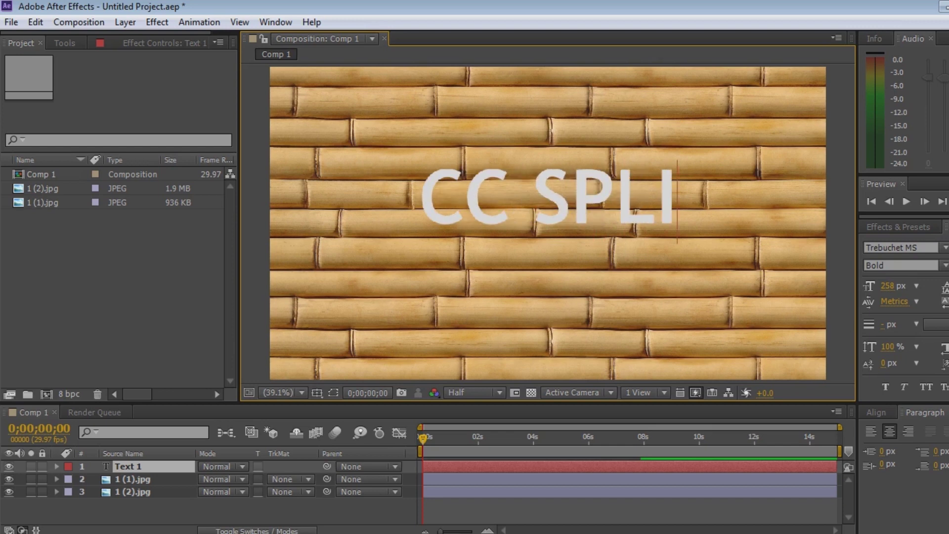
pyautogui.write('T')
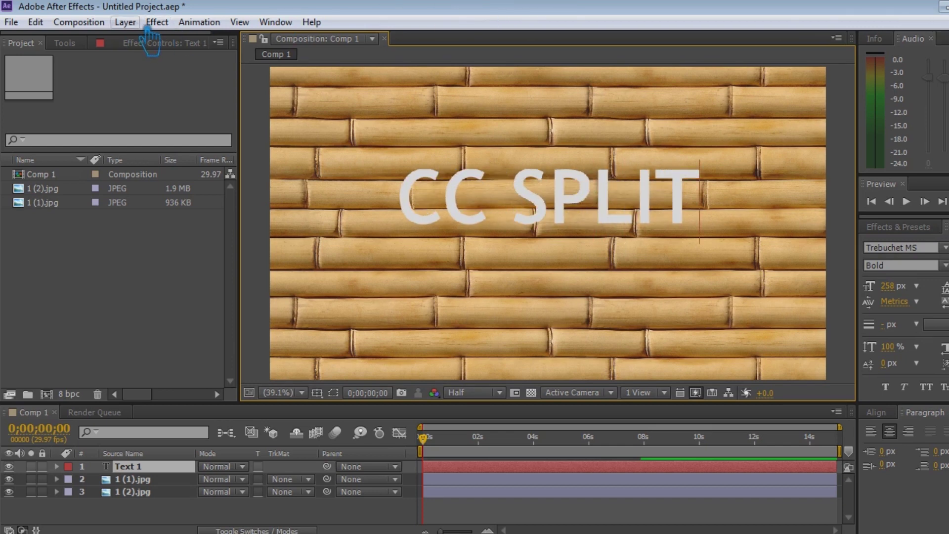
pyautogui.click(157, 22)
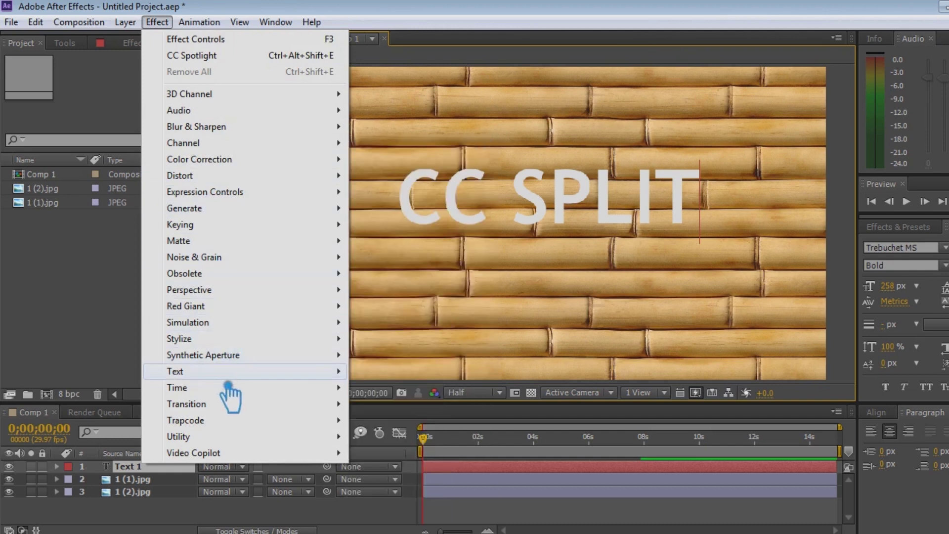
pyautogui.moveTo(226, 425)
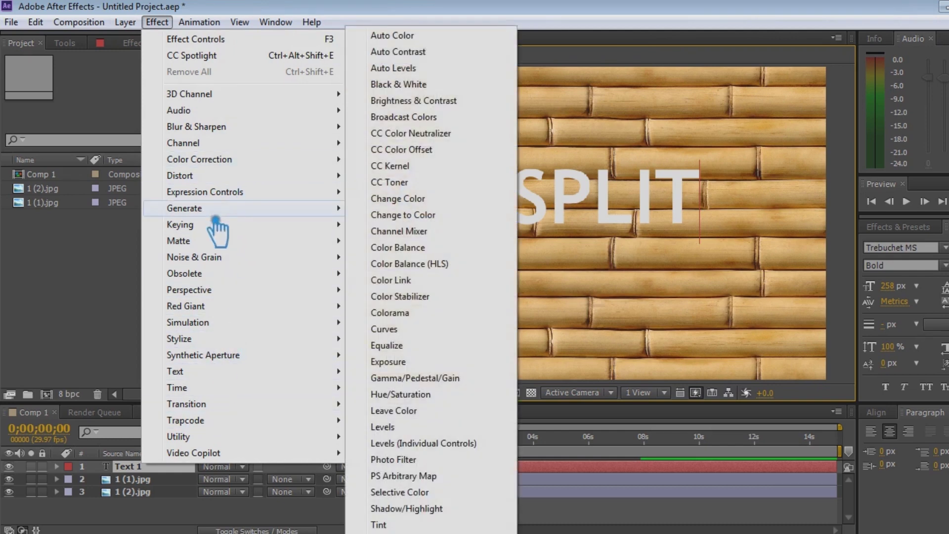
pyautogui.moveTo(224, 138)
pyautogui.moveTo(219, 178)
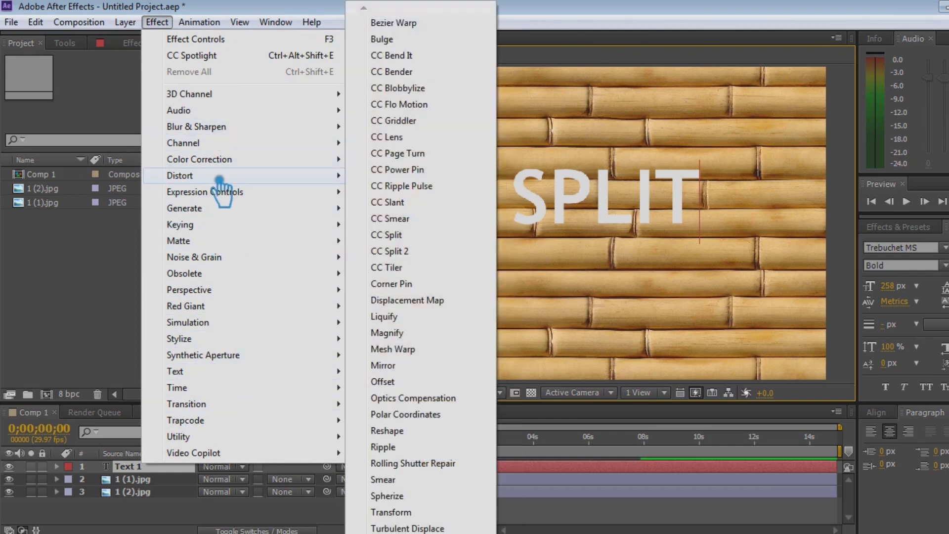
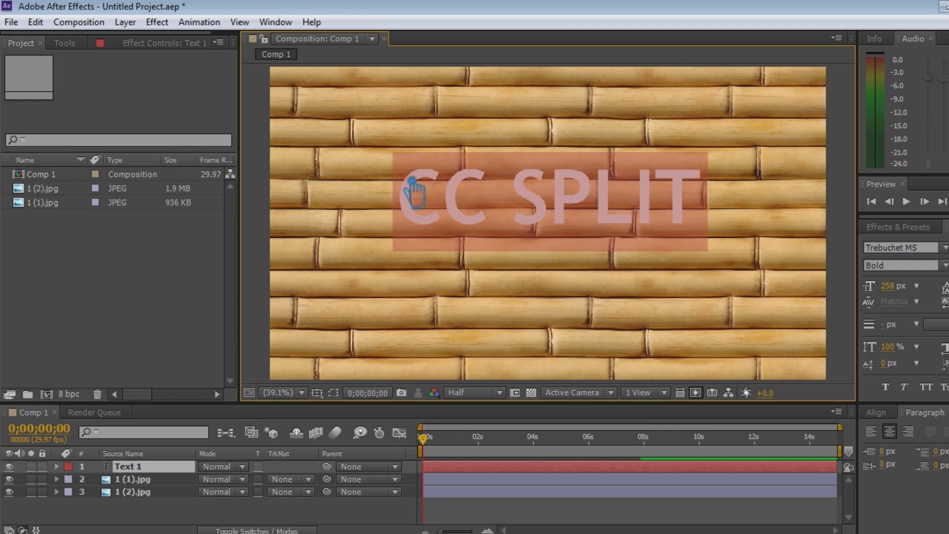
# - Switch the CC SPLIT title's font to Tw Cen MT Condensed, style Regular, and commit the edit
pyautogui.click(914, 250)
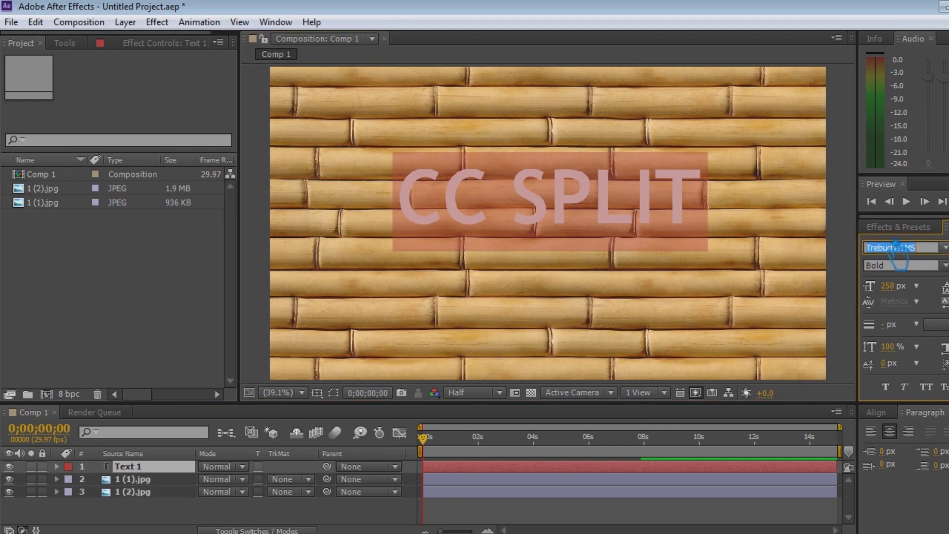
pyautogui.write('Triforce')
pyautogui.press('Down')
pyautogui.press('Down')
pyautogui.press('Down')
pyautogui.press('Down')
pyautogui.click(900, 265)
pyautogui.click(898, 298)
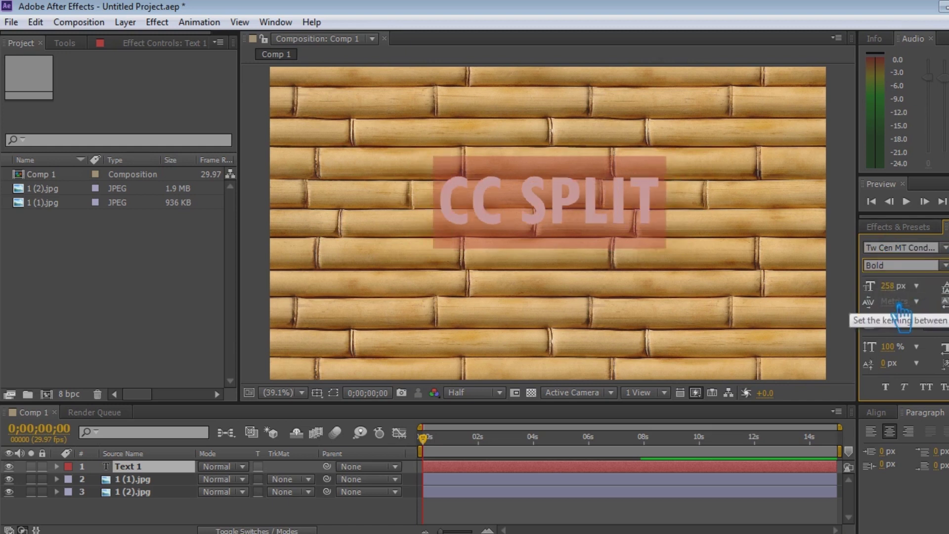
pyautogui.click(915, 249)
pyautogui.press('Down')
pyautogui.press('Up')
pyautogui.click(138, 259)
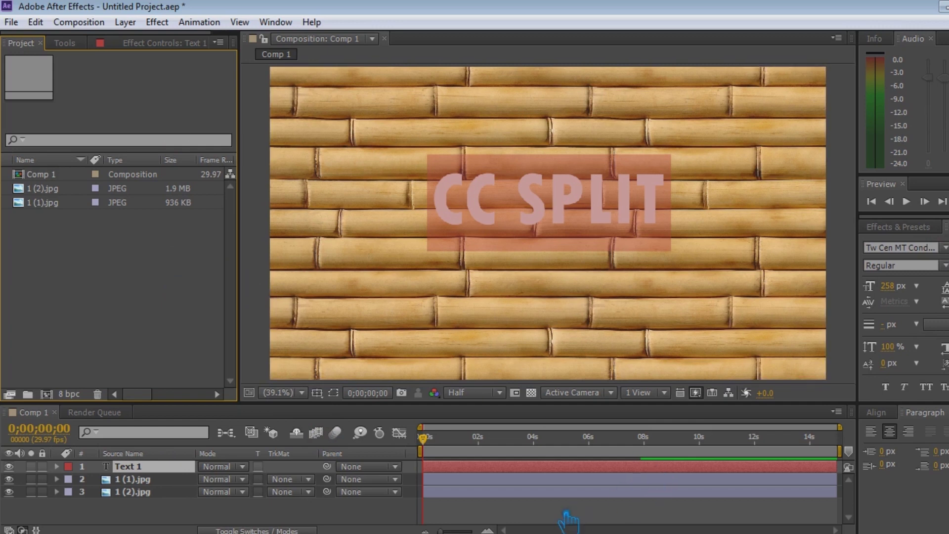
pyautogui.press('KP_Enter')
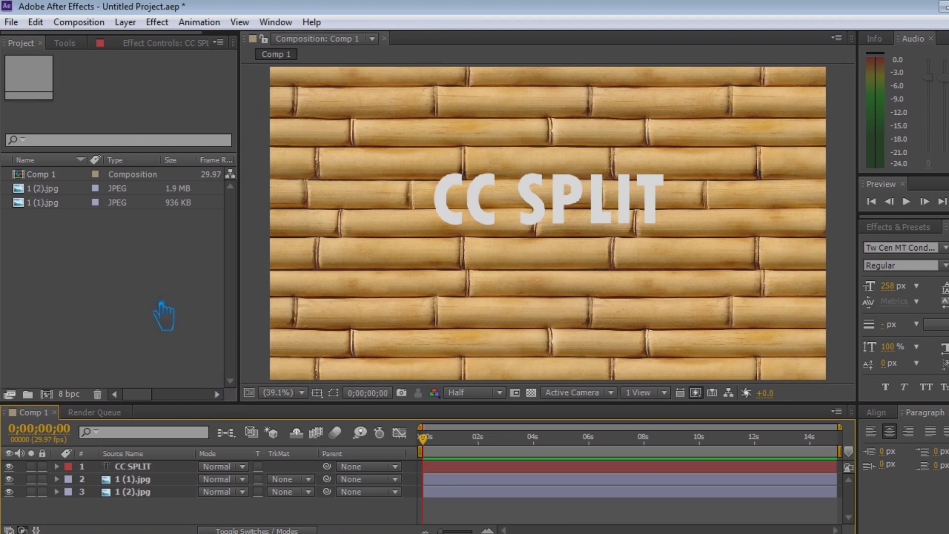
pyautogui.click(65, 43)
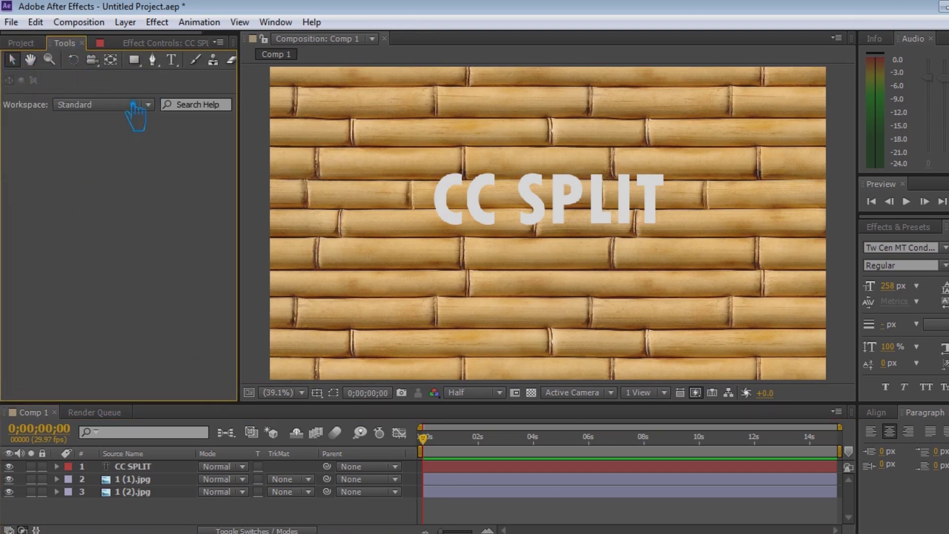
# - Nudge the CC SPLIT title down, align it to vertical centre, and hide both bamboo layers
pyautogui.moveTo(568, 206); pyautogui.dragTo(569, 218)
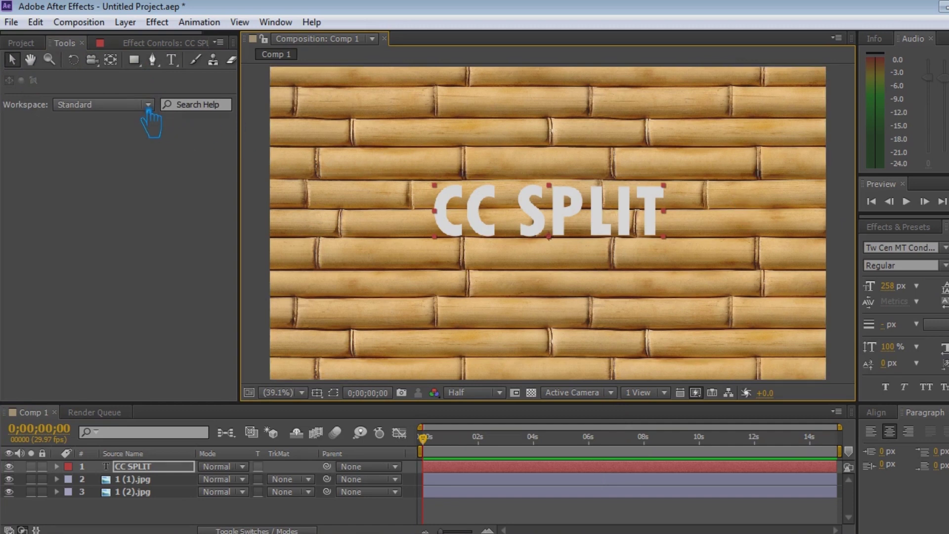
pyautogui.click(876, 412)
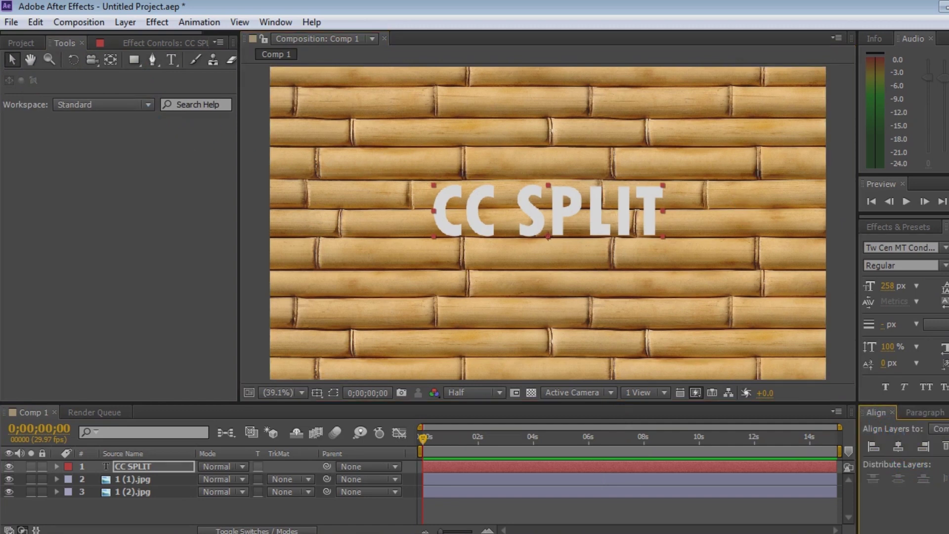
pyautogui.click(898, 446)
pyautogui.click(167, 473)
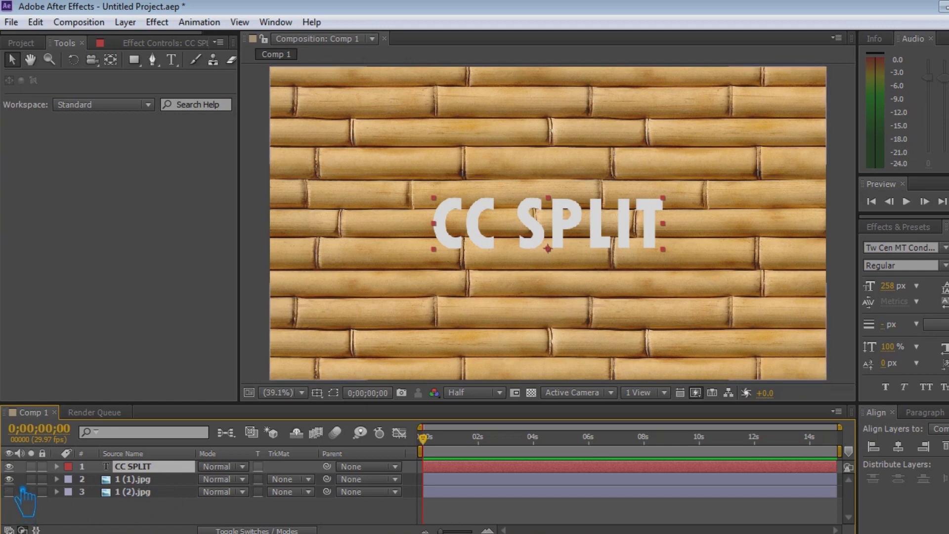
pyautogui.moveTo(9, 479); pyautogui.dragTo(9, 491)
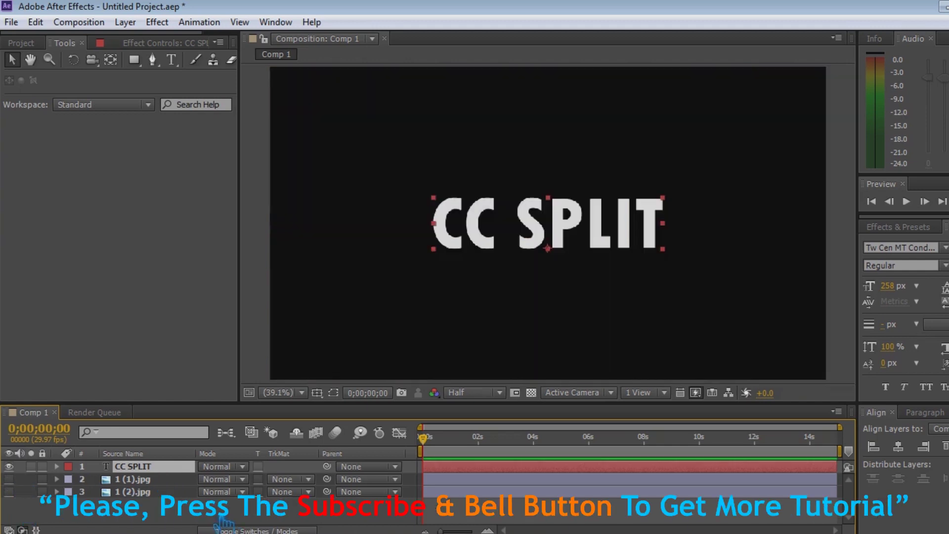
# - Create a new solid layer named BG
pyautogui.rightClick(197, 518)
pyautogui.moveTo(240, 348)
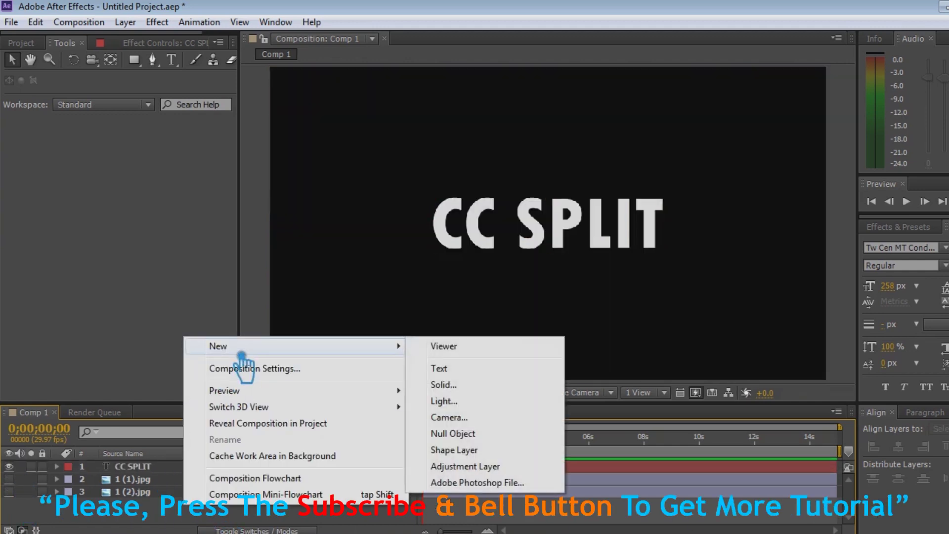
pyautogui.click(489, 389)
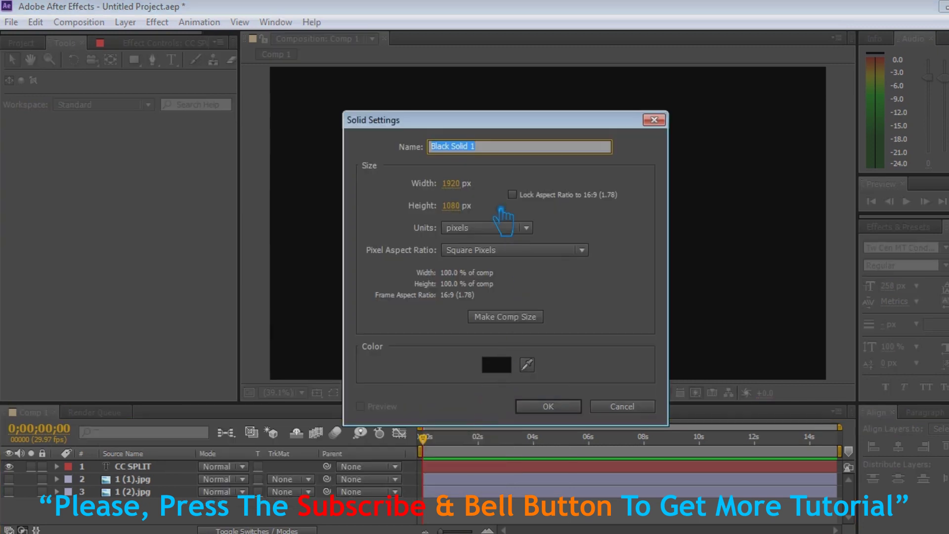
pyautogui.write('BG')
pyautogui.click(548, 407)
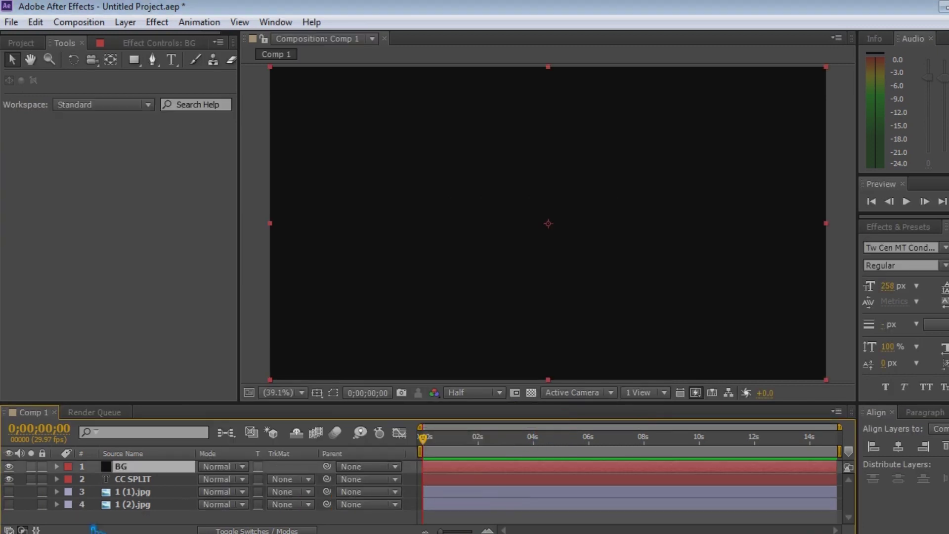
# - Apply the Ramp effect to the BG solid
pyautogui.click(912, 229)
pyautogui.write('ramp')
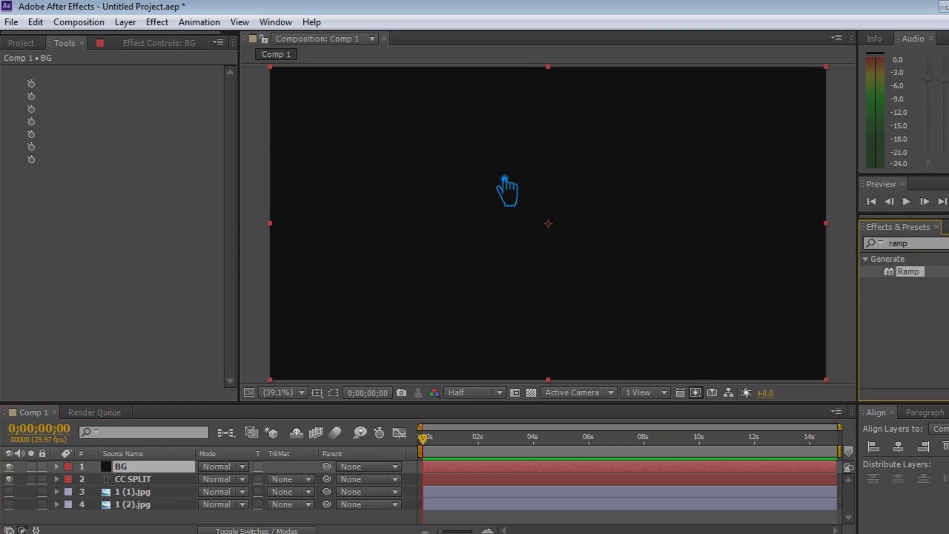
pyautogui.moveTo(930, 282); pyautogui.dragTo(508, 195)
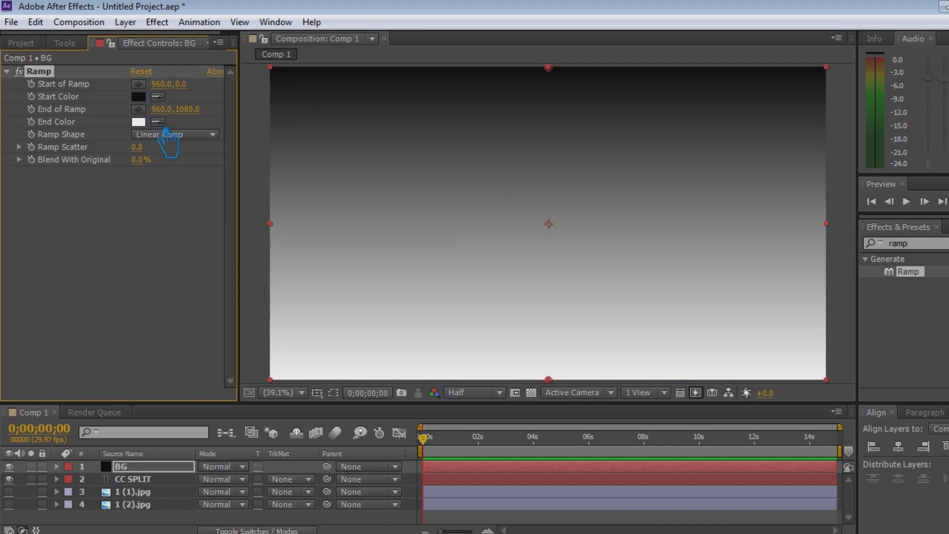
# - Set the Ramp's start colour to dark red and its end colour to a very dark red
pyautogui.click(139, 97)
pyautogui.click(226, 320)
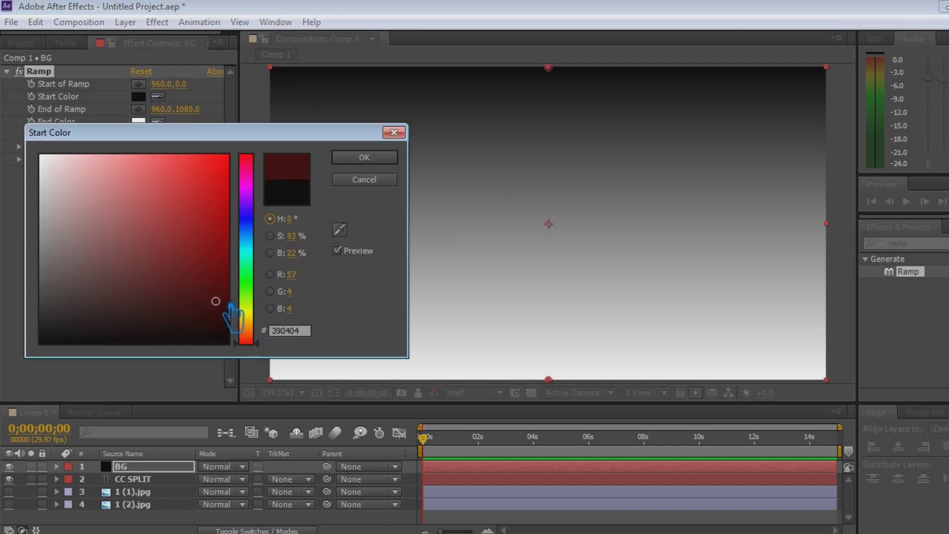
pyautogui.click(366, 158)
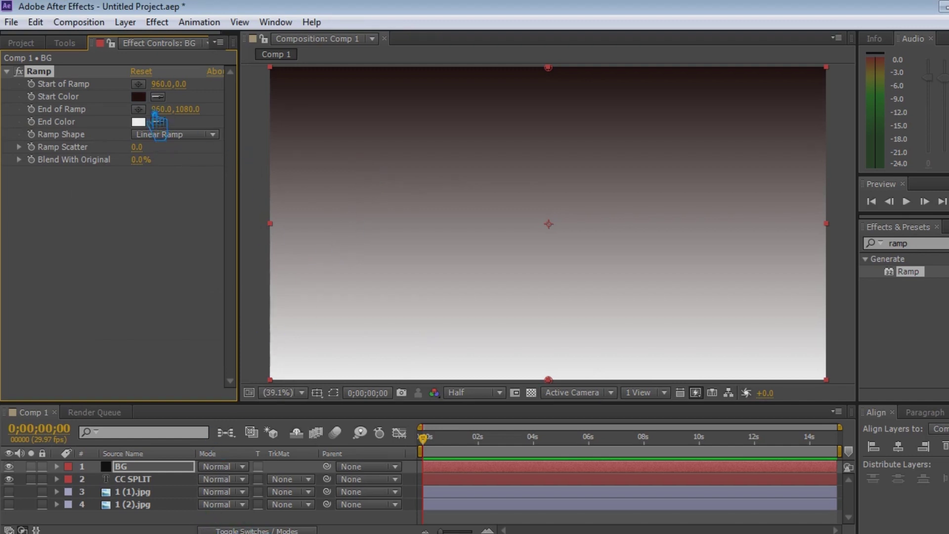
pyautogui.click(186, 134)
pyautogui.click(145, 177)
pyautogui.click(141, 122)
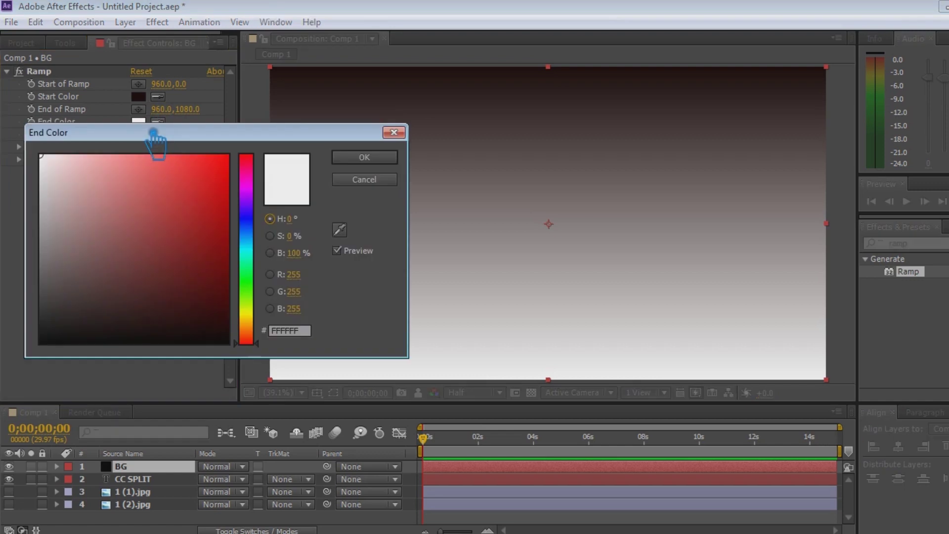
pyautogui.click(226, 327)
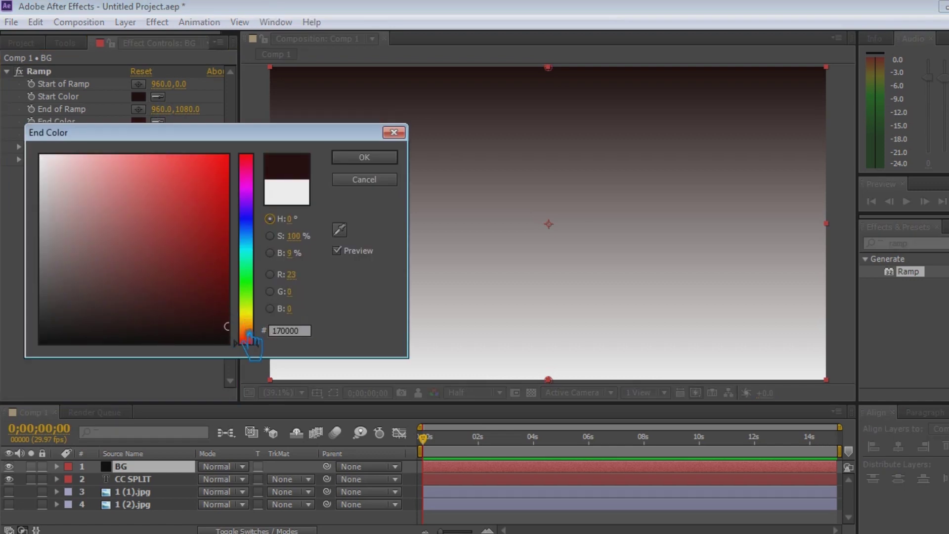
pyautogui.click(390, 158)
# - Lighten the Ramp start colour to pink B27878 and move BG beneath the title
pyautogui.click(138, 96)
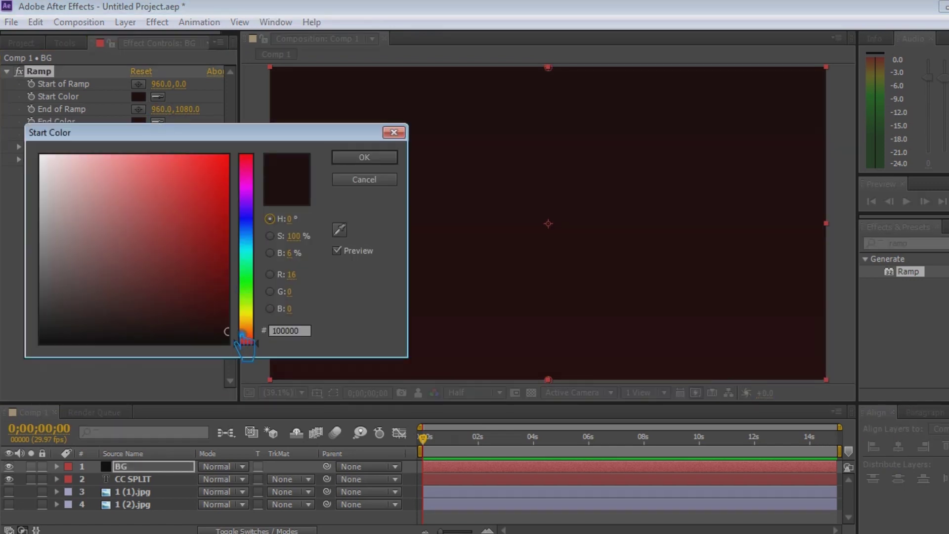
pyautogui.click(226, 276)
pyautogui.moveTo(228, 280); pyautogui.dragTo(99, 198)
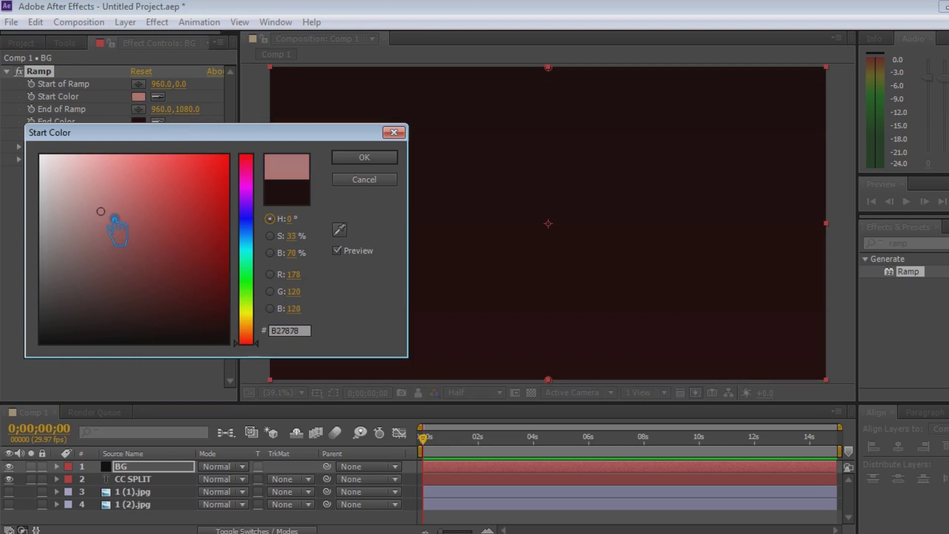
pyautogui.click(365, 158)
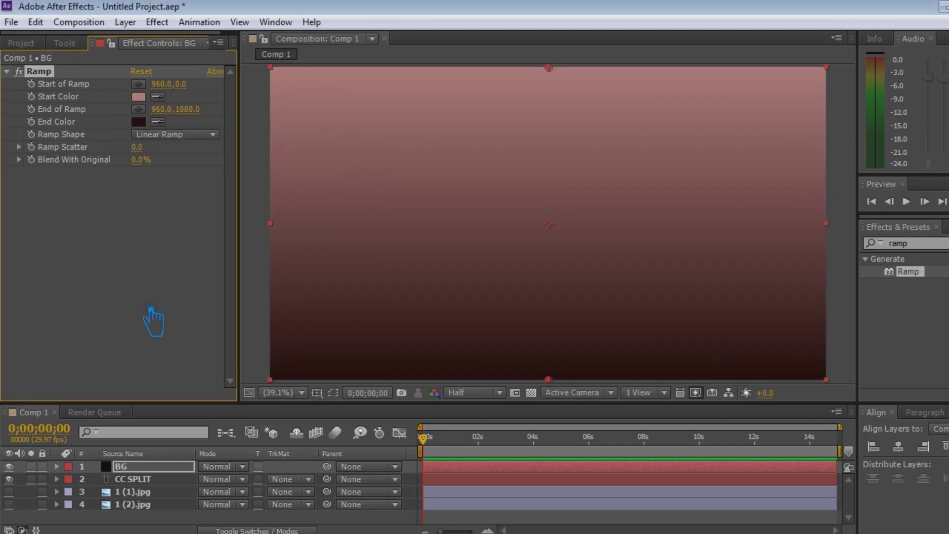
pyautogui.click(149, 276)
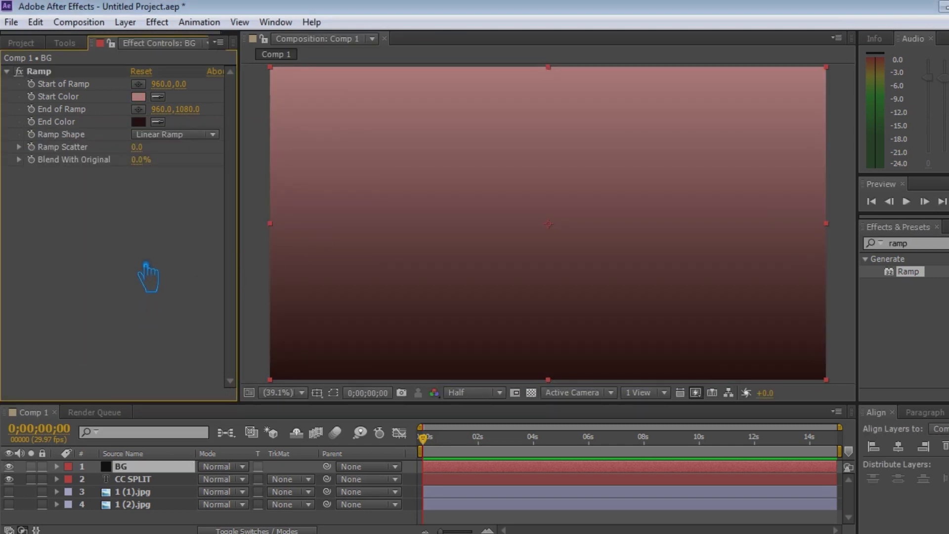
pyautogui.moveTo(143, 467); pyautogui.dragTo(106, 506)
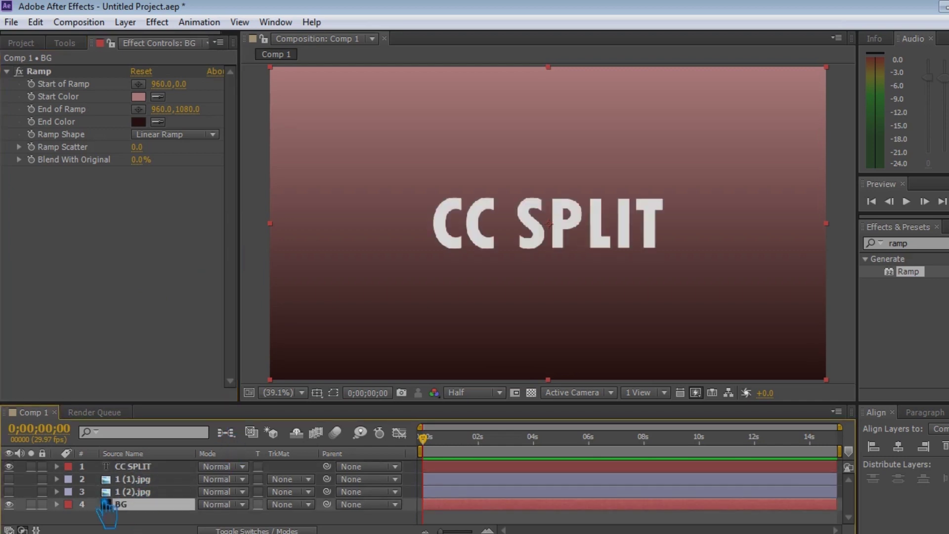
# - Save the project and apply a Drop Shadow effect to the CC SPLIT title
pyautogui.hotkey('ctrl', 's')
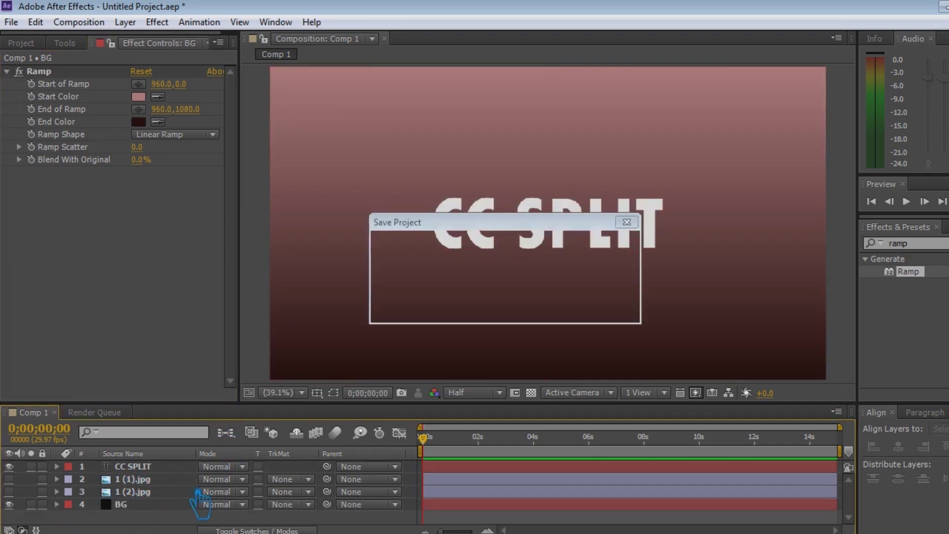
pyautogui.click(562, 232)
pyautogui.click(937, 243)
pyautogui.click(874, 242)
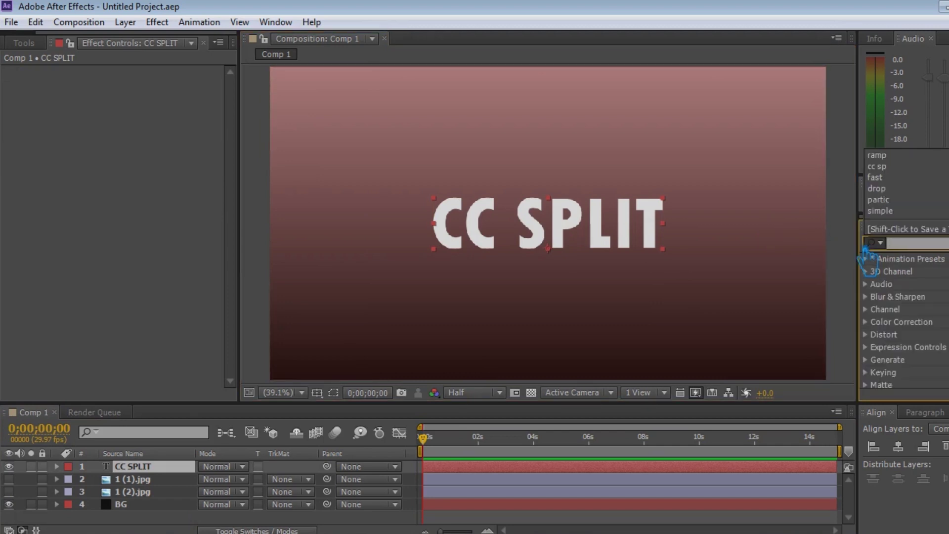
pyautogui.moveTo(865, 255); pyautogui.dragTo(819, 287)
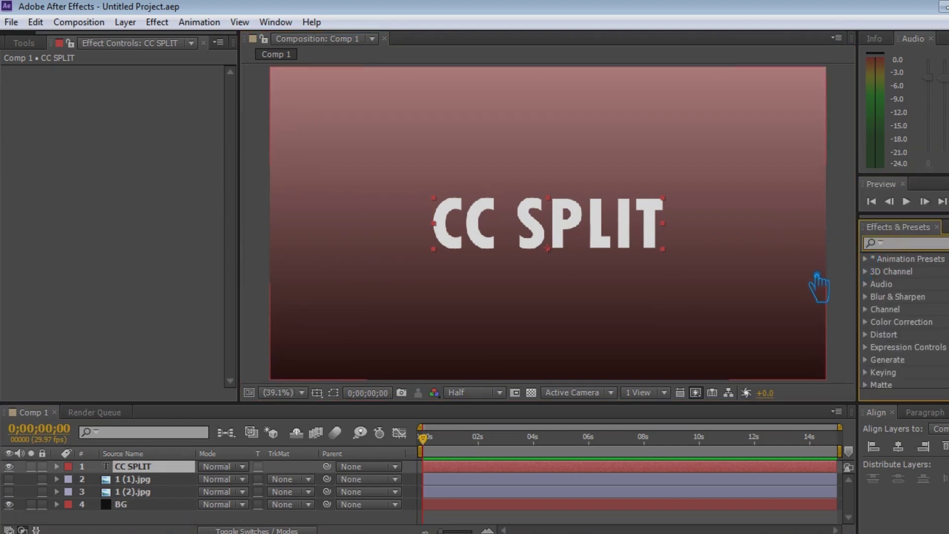
pyautogui.click(148, 517)
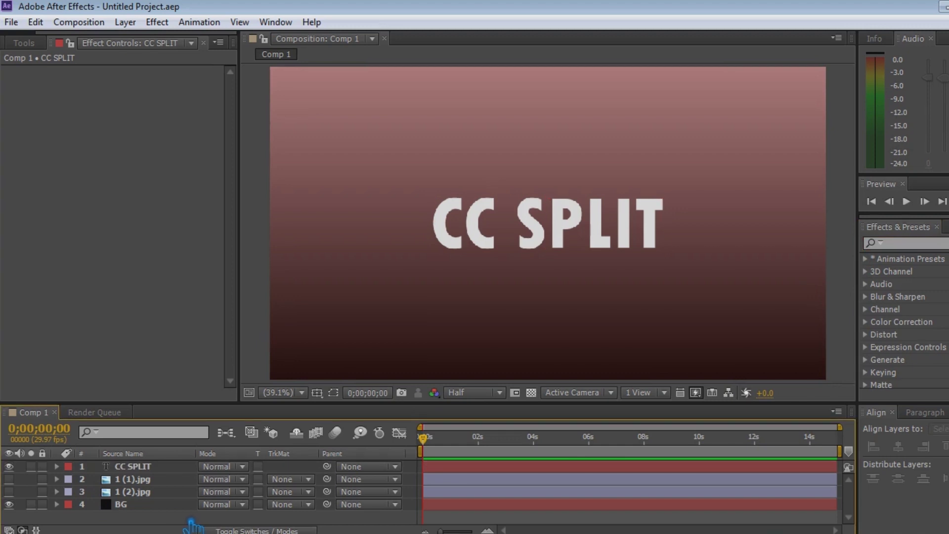
pyautogui.click(598, 230)
pyautogui.click(929, 245)
pyautogui.write('drop')
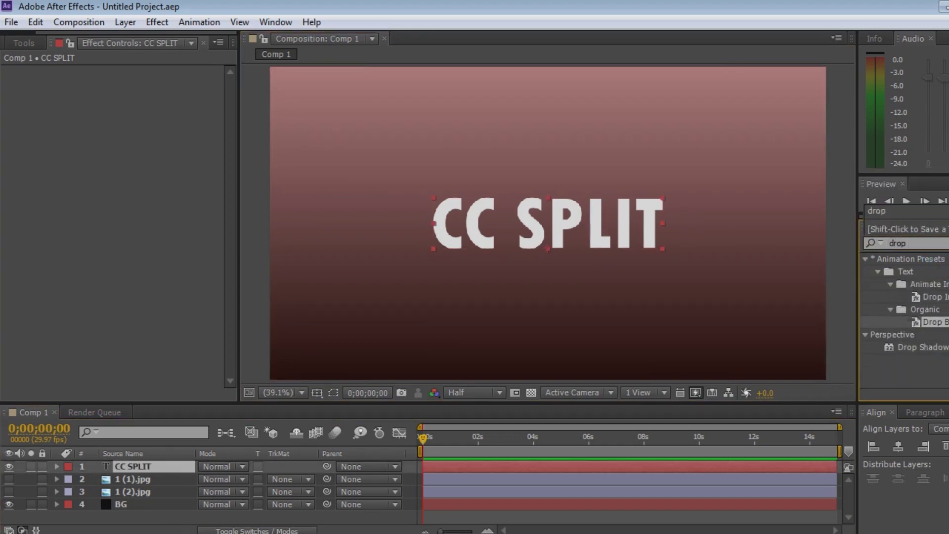
pyautogui.moveTo(921, 347)
pyautogui.mouseDown()
pyautogui.moveTo(938, 357)
pyautogui.moveTo(576, 239)
pyautogui.mouseUp()
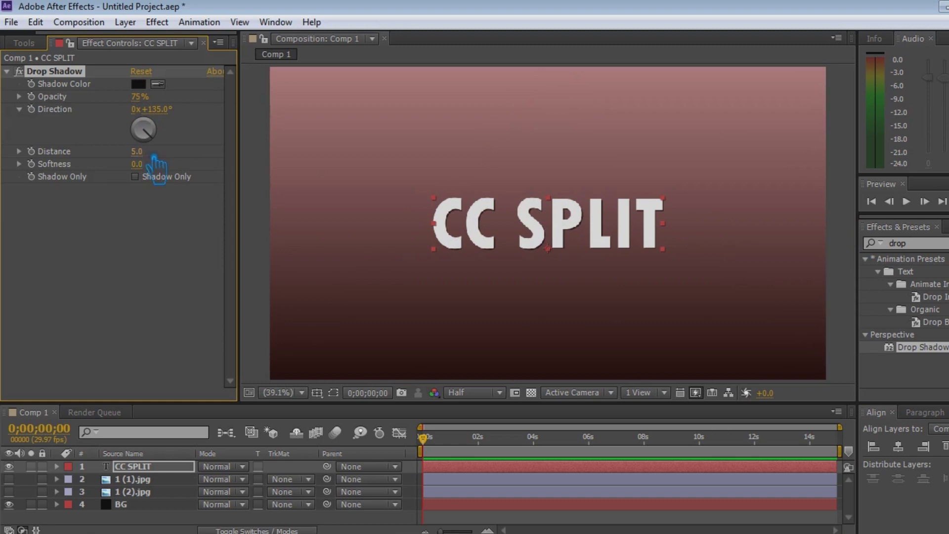
# - Set shadow Distance 19 and Softness 56, save, and move CC SPLIT below both bamboo layers
pyautogui.moveTo(138, 151); pyautogui.dragTo(167, 164)
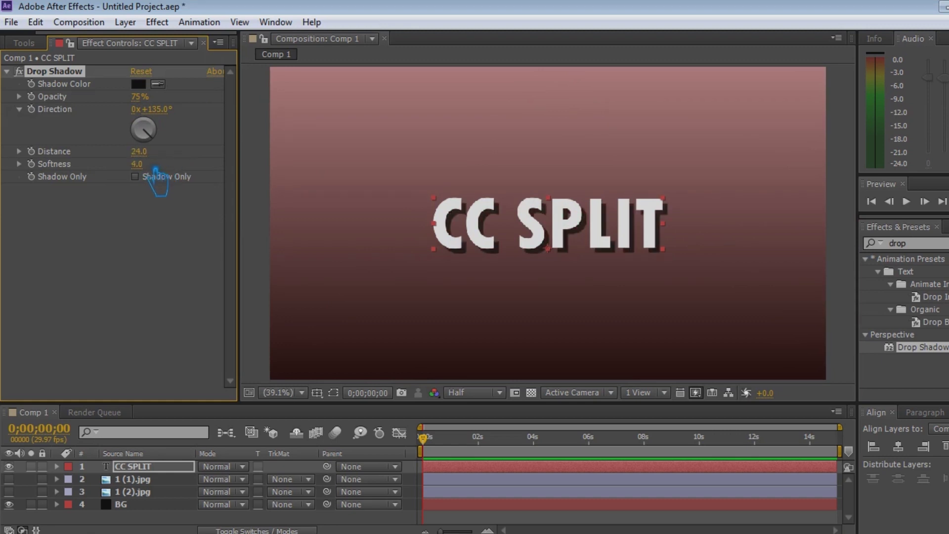
pyautogui.moveTo(132, 167); pyautogui.dragTo(283, 178)
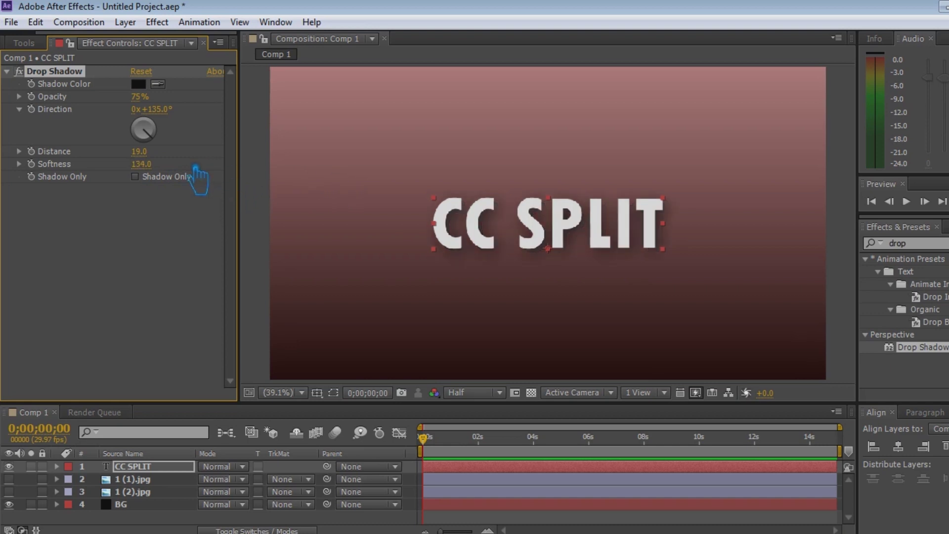
pyautogui.moveTo(162, 174); pyautogui.dragTo(129, 176)
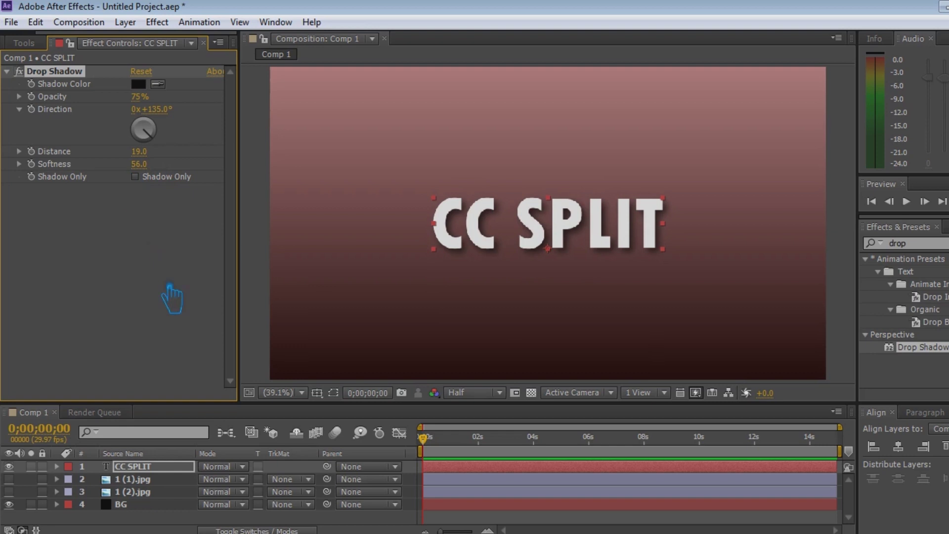
pyautogui.click(359, 526)
pyautogui.hotkey('ctrl', 's')
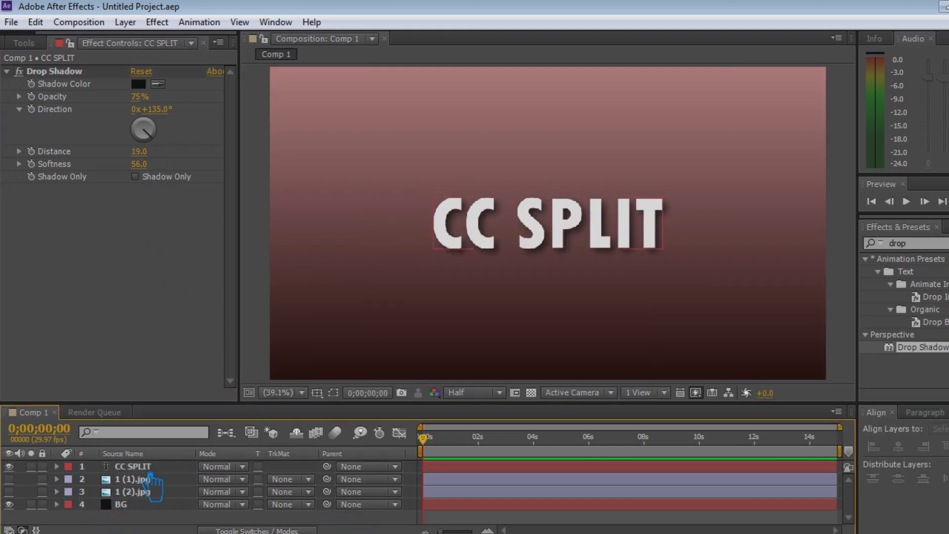
pyautogui.moveTo(140, 482); pyautogui.dragTo(26, 496)
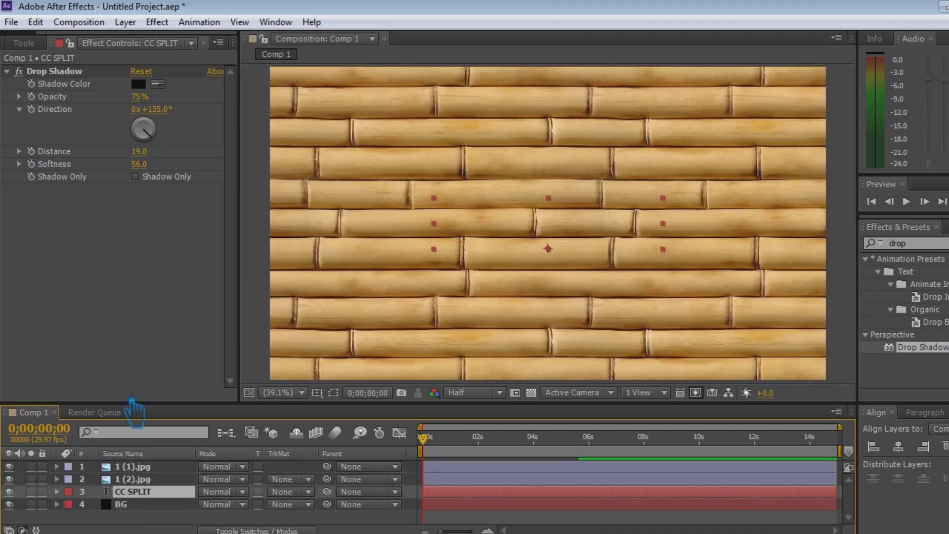
pyautogui.click(108, 292)
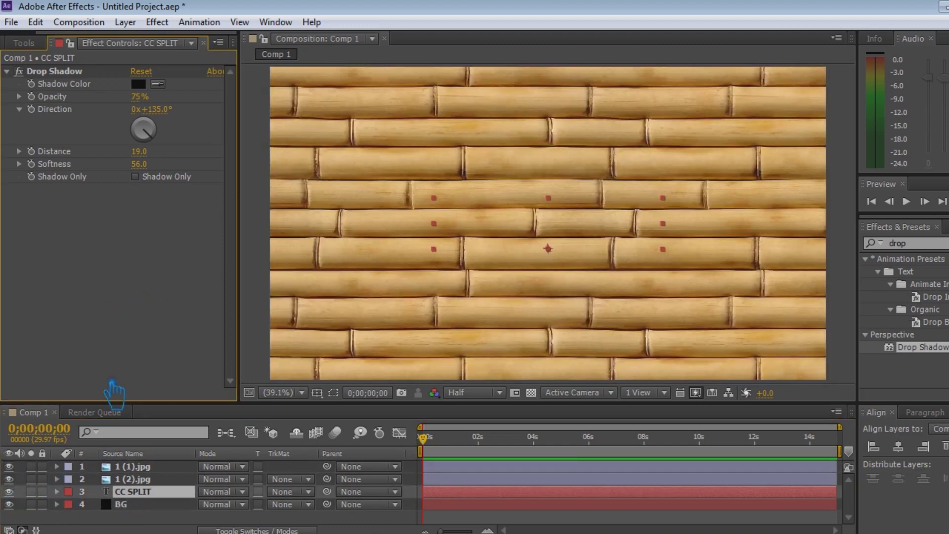
# - Apply Effect > Distort > CC Split to bamboo layer 1 (1).jpg
pyautogui.click(151, 468)
pyautogui.click(526, 220)
pyautogui.click(157, 23)
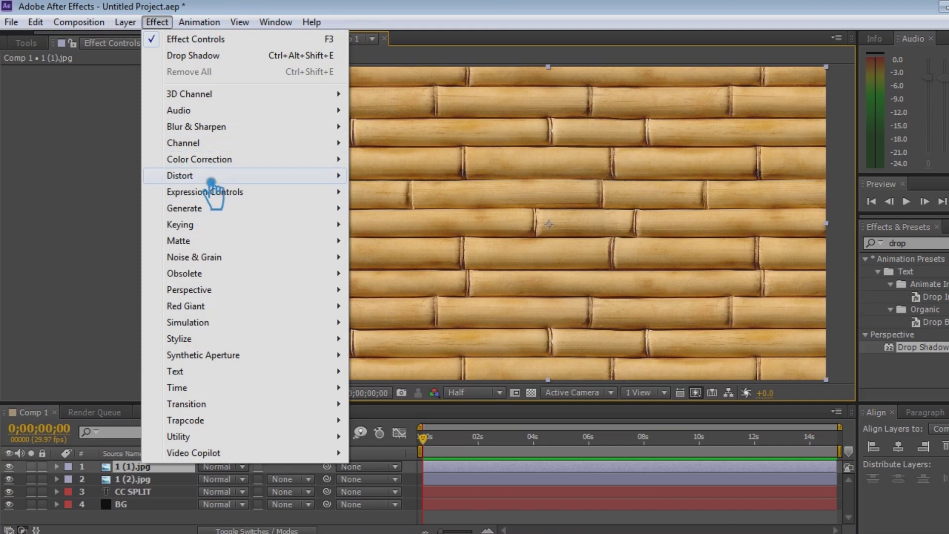
pyautogui.moveTo(212, 178)
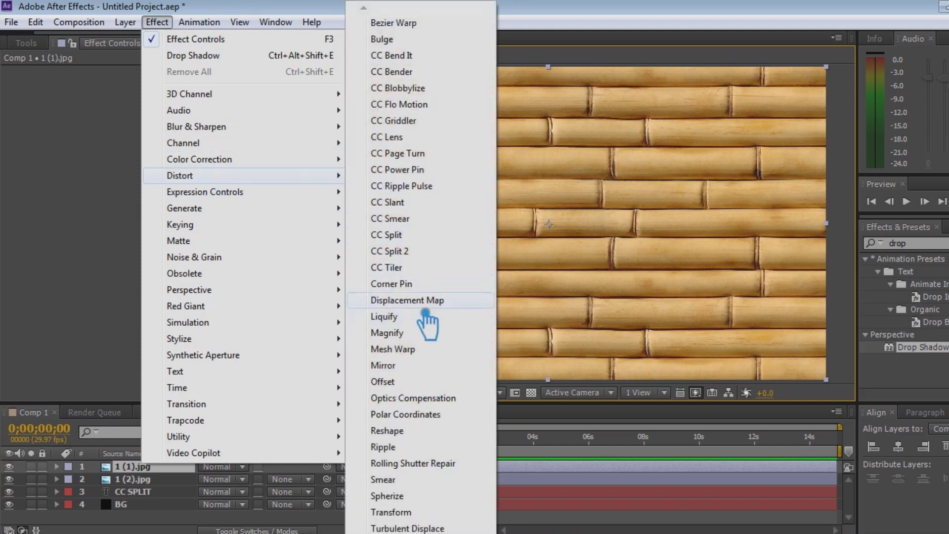
pyautogui.click(419, 241)
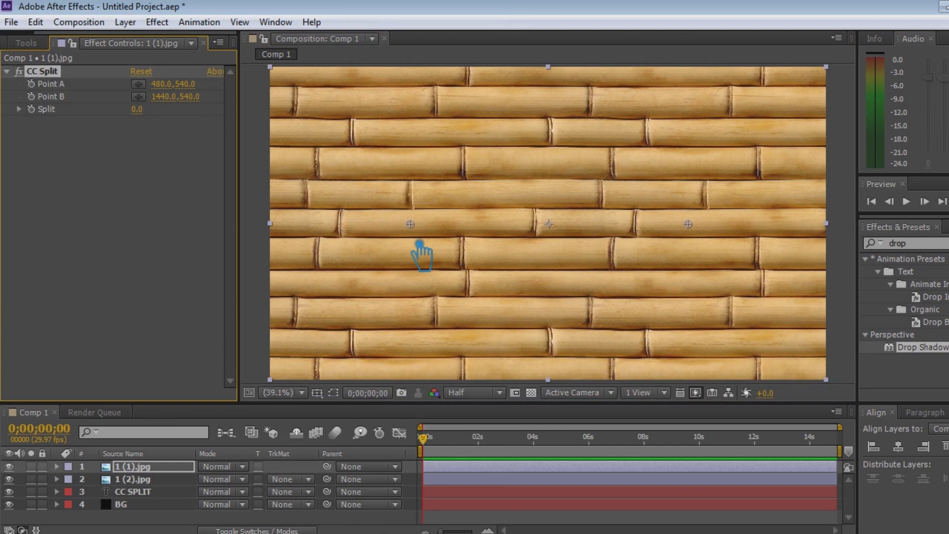
# - Open the CC Split on 1 (1).jpg and lower its end points into an eye-shaped gap
pyautogui.moveTo(154, 118); pyautogui.dragTo(196, 119)
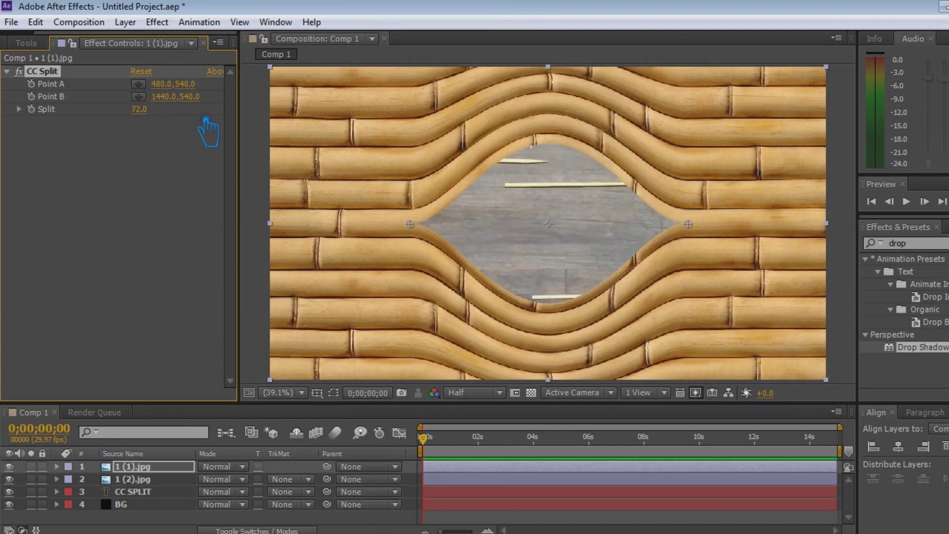
pyautogui.moveTo(154, 120); pyautogui.dragTo(133, 125)
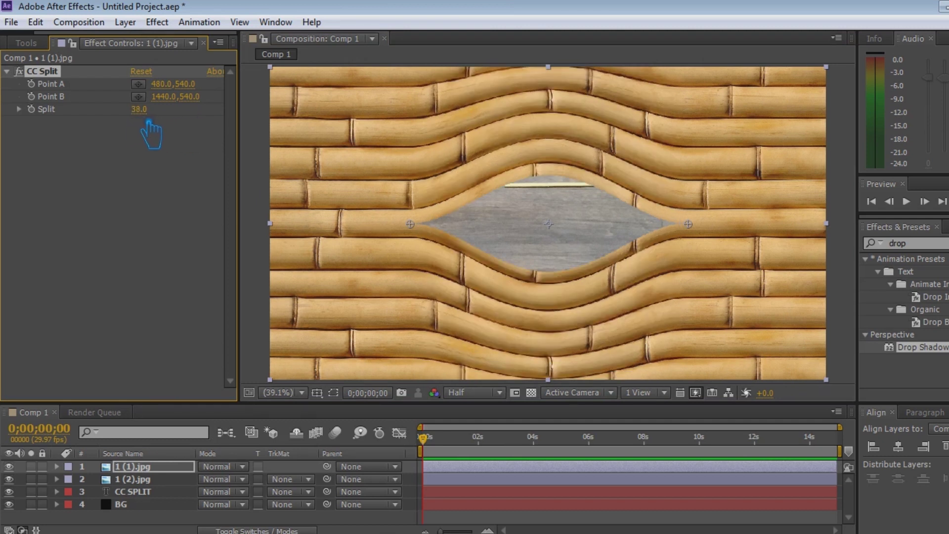
pyautogui.moveTo(152, 119); pyautogui.dragTo(176, 118)
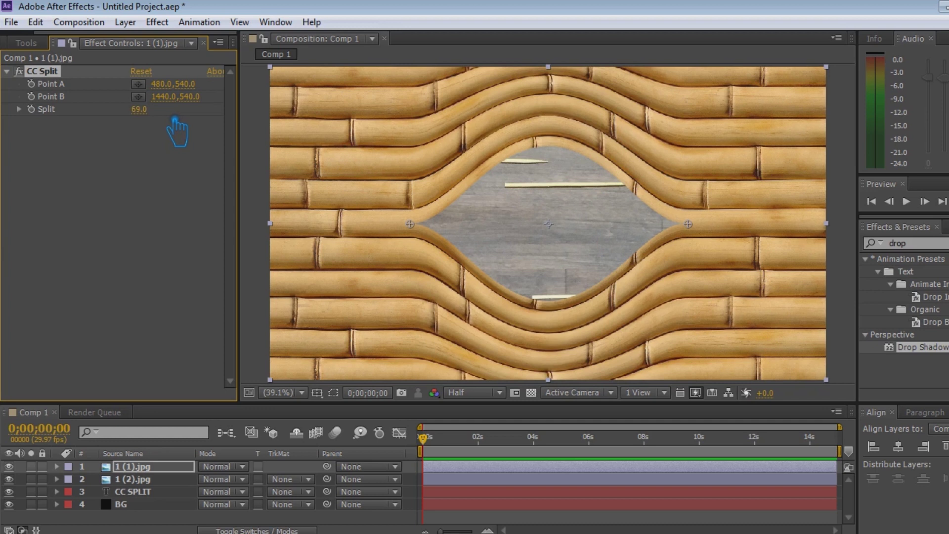
pyautogui.moveTo(200, 93); pyautogui.dragTo(297, 106)
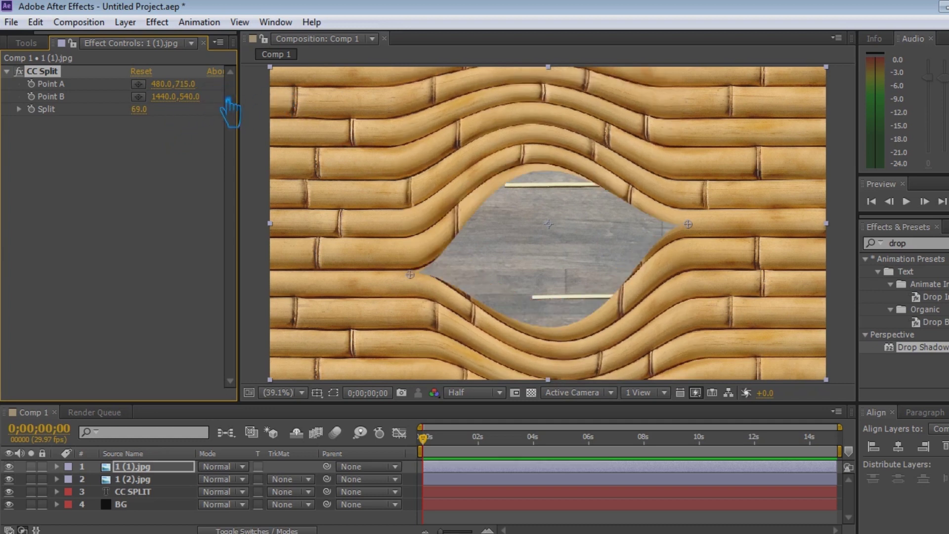
pyautogui.moveTo(196, 91)
pyautogui.mouseDown()
pyautogui.moveTo(190, 109)
pyautogui.moveTo(254, 127)
pyautogui.mouseUp()
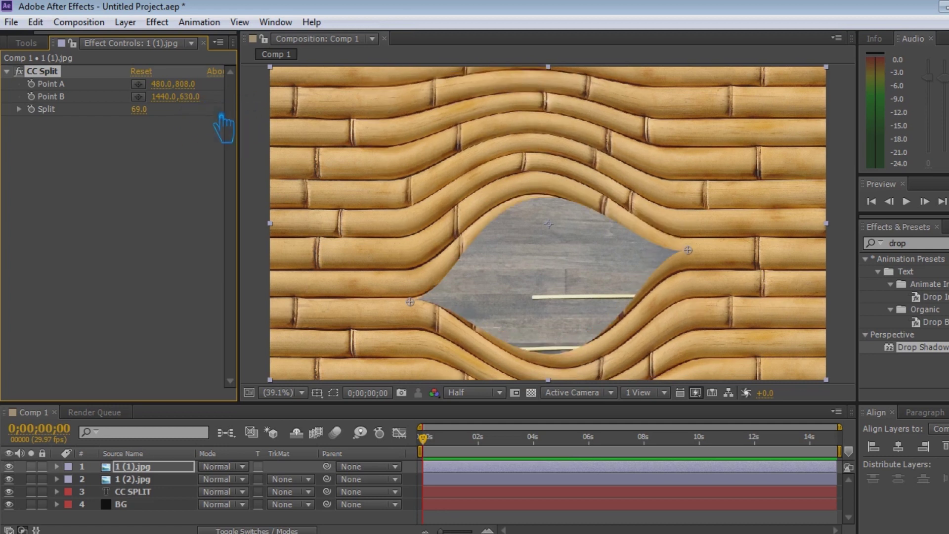
pyautogui.moveTo(204, 105); pyautogui.dragTo(96, 113)
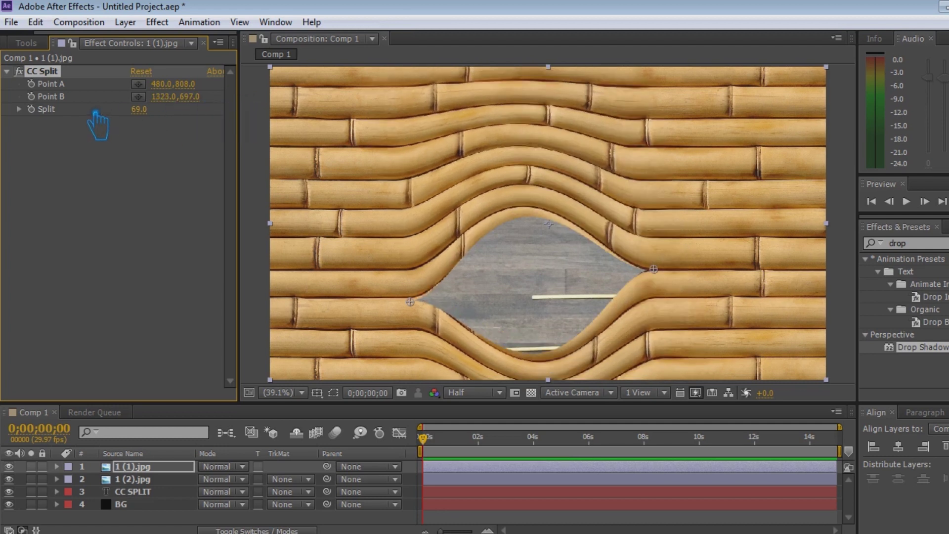
pyautogui.moveTo(188, 85)
pyautogui.mouseDown()
pyautogui.moveTo(132, 96)
pyautogui.moveTo(114, 121)
pyautogui.mouseUp()
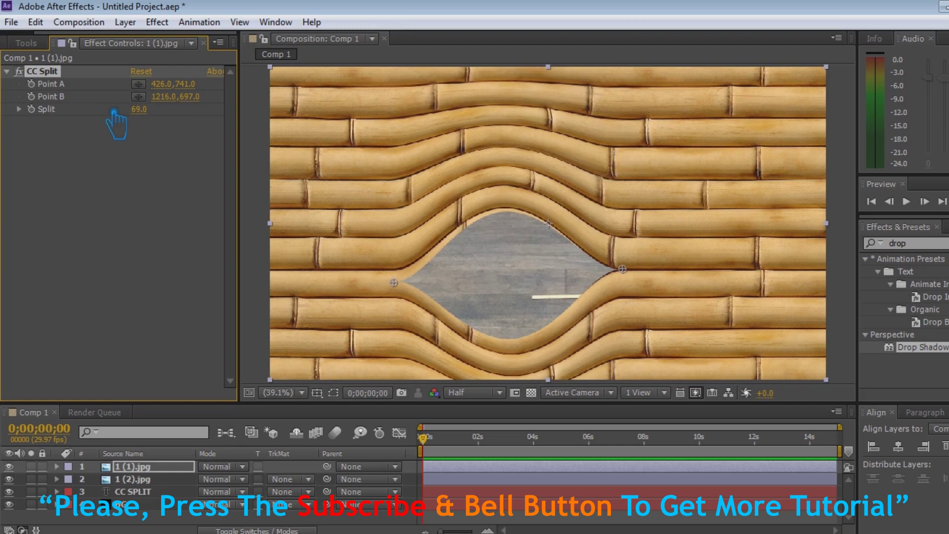
pyautogui.moveTo(188, 84); pyautogui.dragTo(203, 106)
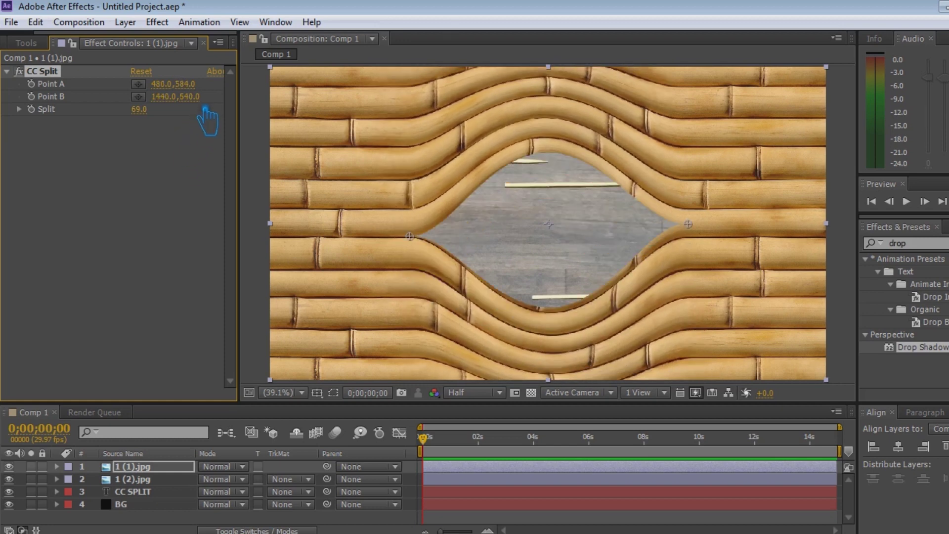
# - Refine the split to amount 79, Point A 269,584 and Point B 1700,540
pyautogui.moveTo(166, 120); pyautogui.dragTo(185, 119)
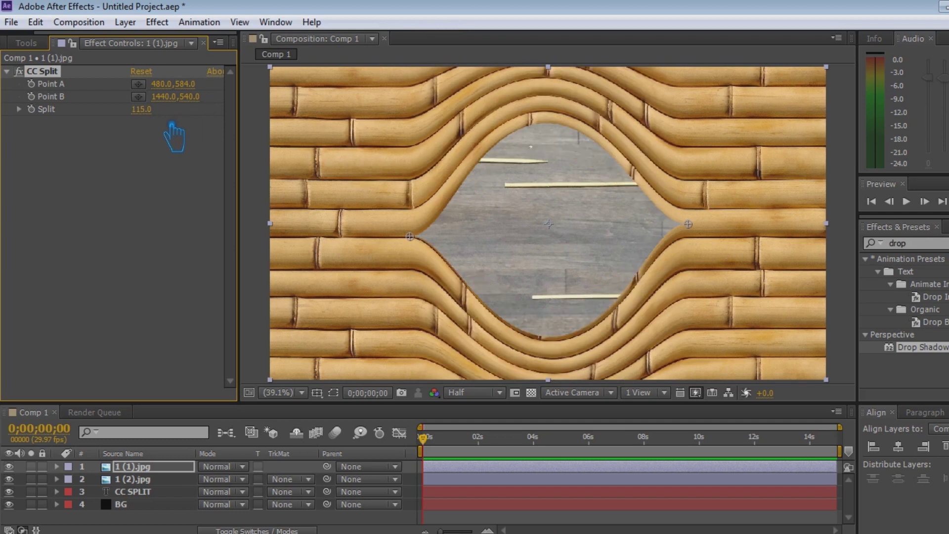
pyautogui.moveTo(203, 119); pyautogui.dragTo(240, 120)
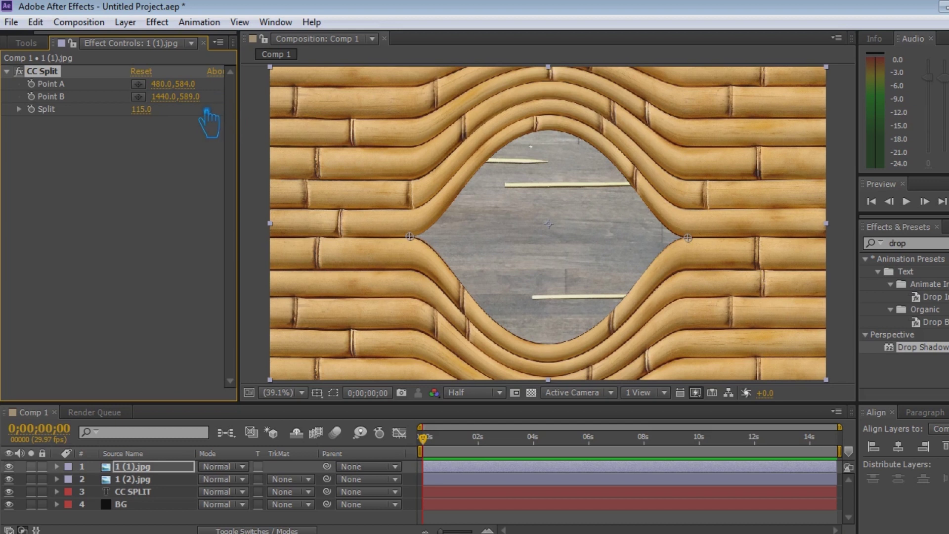
pyautogui.moveTo(179, 123); pyautogui.dragTo(297, 117)
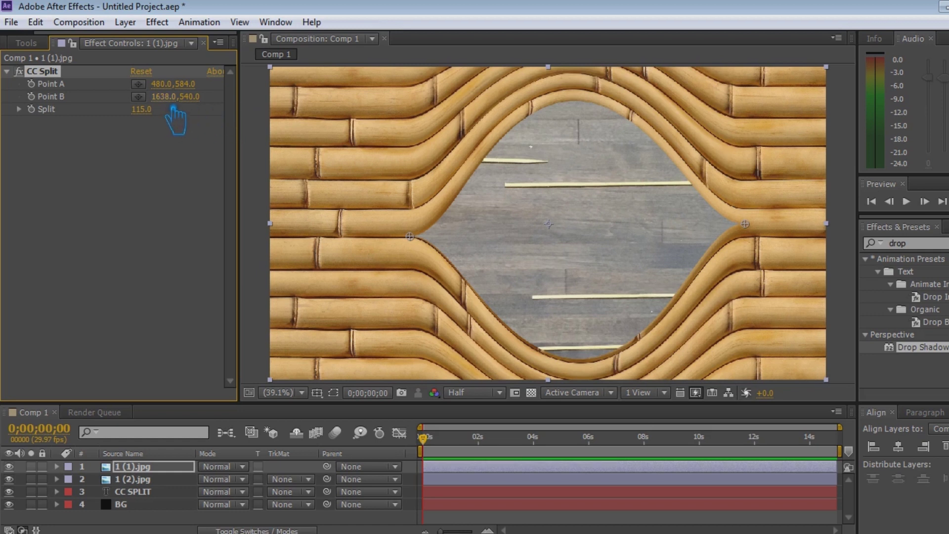
pyautogui.moveTo(174, 110); pyautogui.dragTo(217, 111)
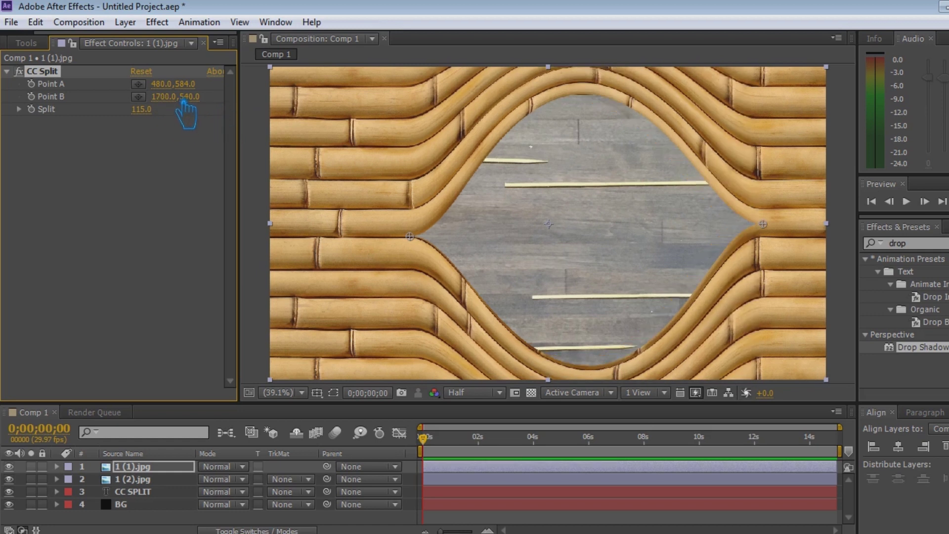
pyautogui.moveTo(175, 91); pyautogui.dragTo(97, 106)
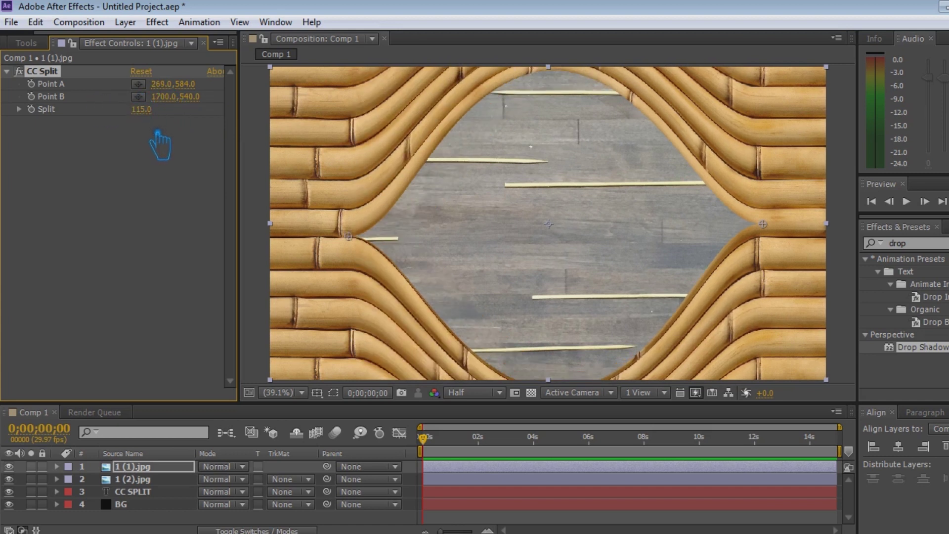
pyautogui.moveTo(159, 144)
pyautogui.mouseDown()
pyautogui.moveTo(123, 134)
pyautogui.moveTo(170, 131)
pyautogui.mouseUp()
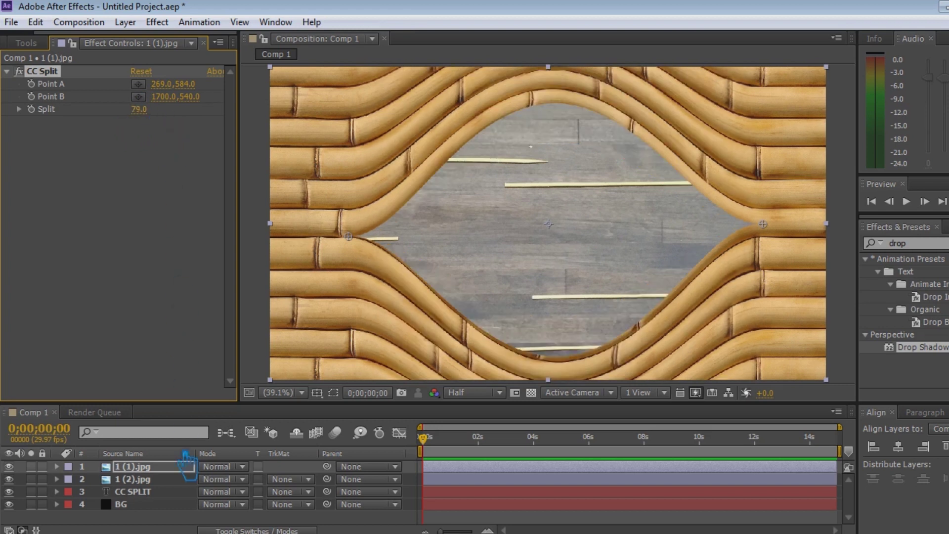
pyautogui.click(148, 479)
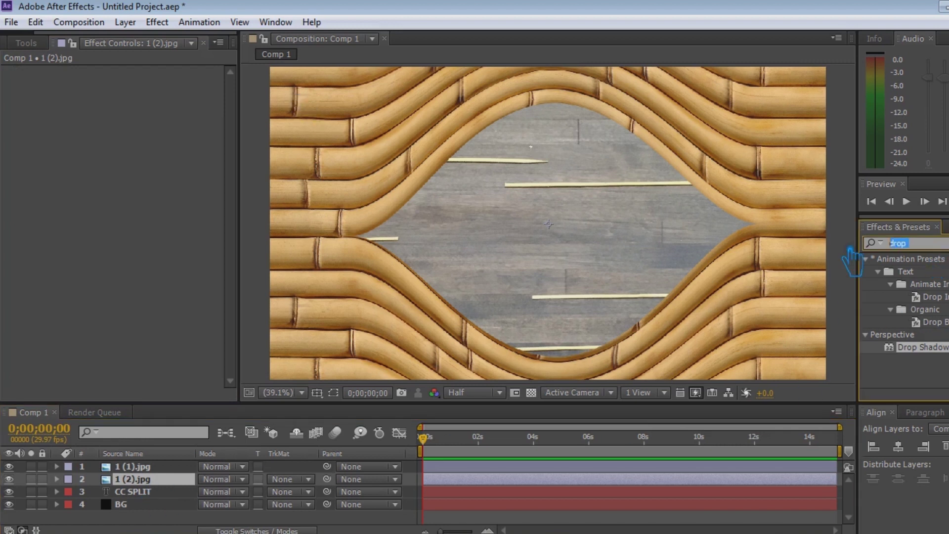
# - Apply CC Split 2 to bamboo layer 1 (2).jpg and raise Split 1 to 32
pyautogui.click(875, 243)
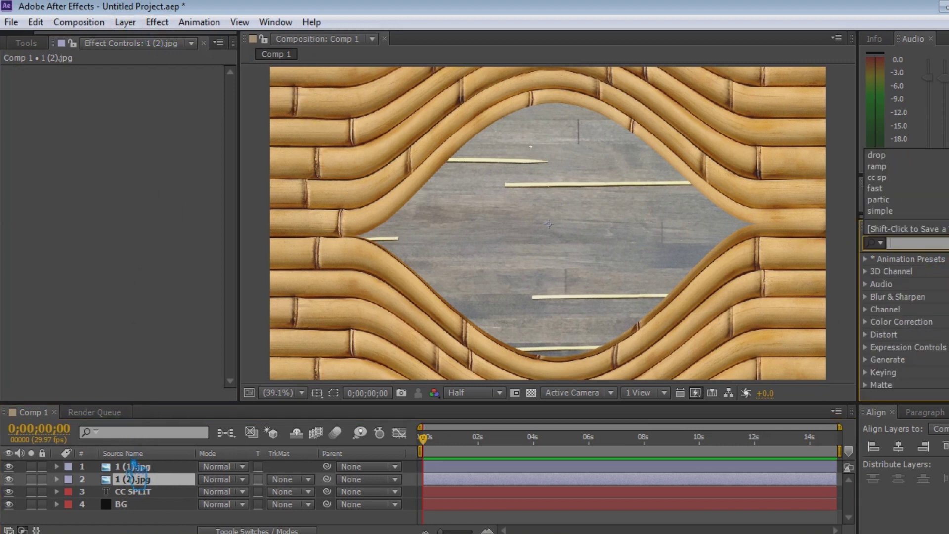
pyautogui.click(143, 480)
pyautogui.click(158, 24)
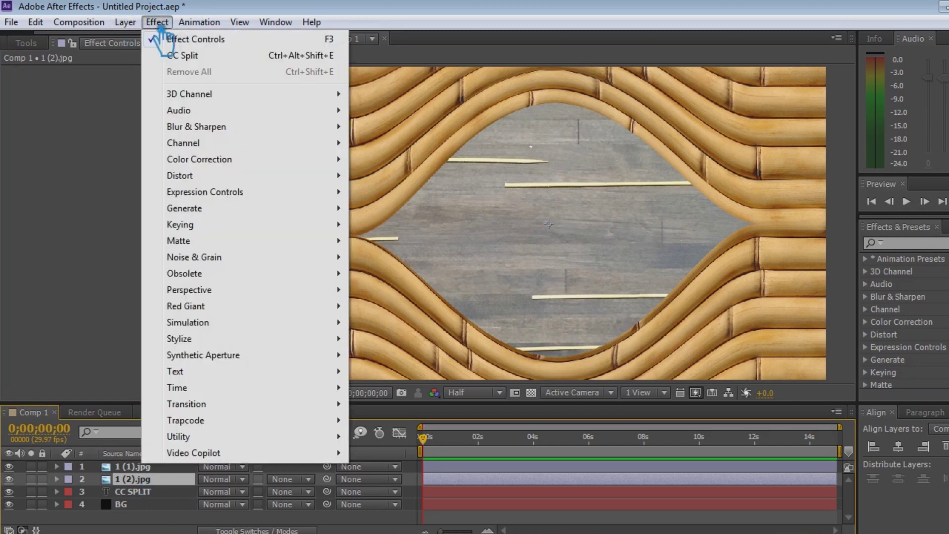
pyautogui.moveTo(215, 181)
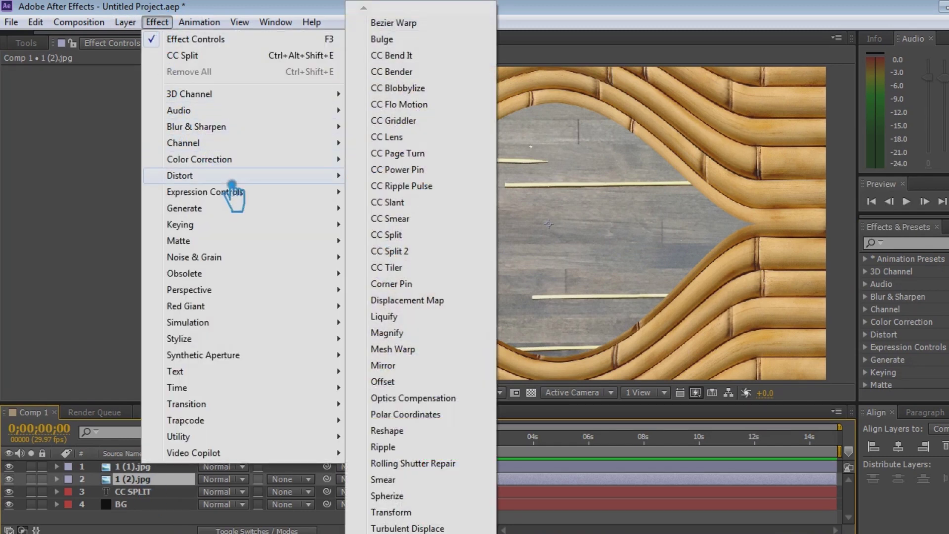
pyautogui.click(420, 253)
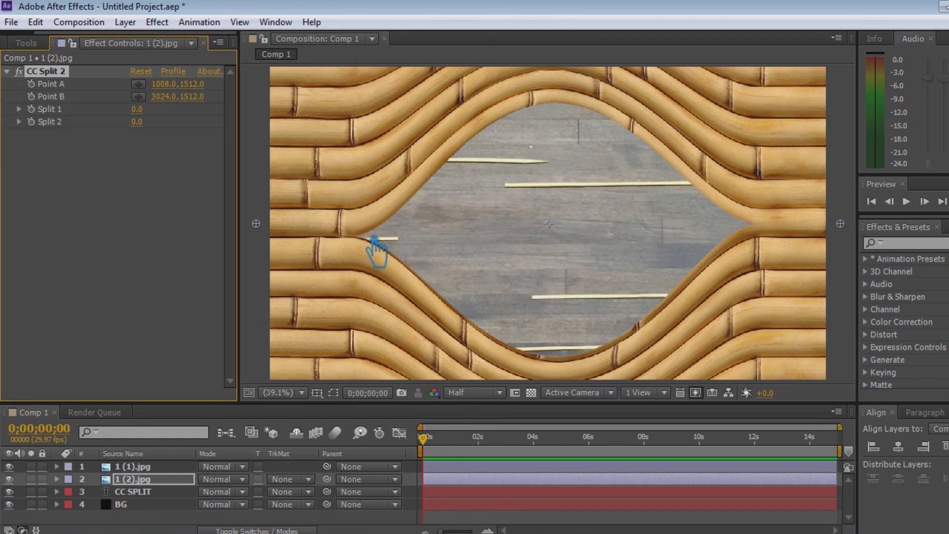
pyautogui.moveTo(137, 110); pyautogui.dragTo(175, 115)
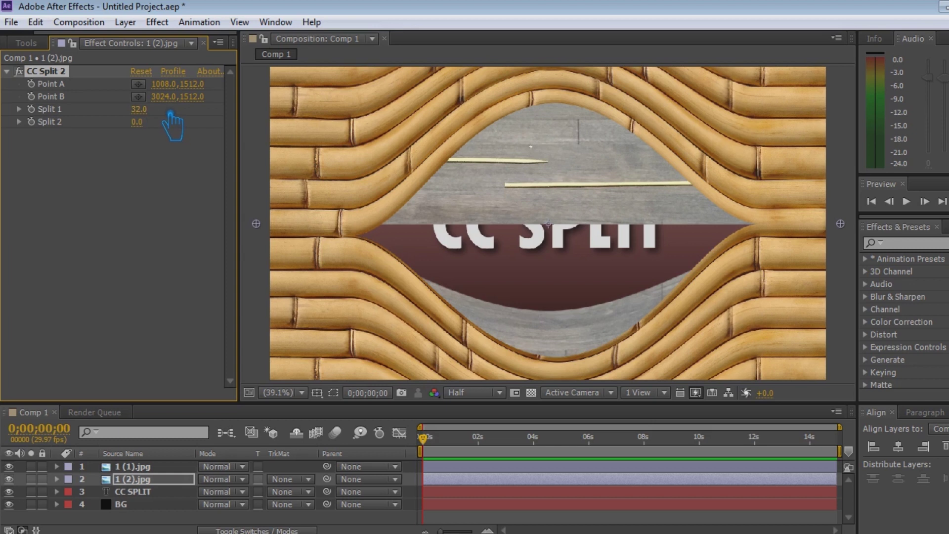
pyautogui.click(153, 466)
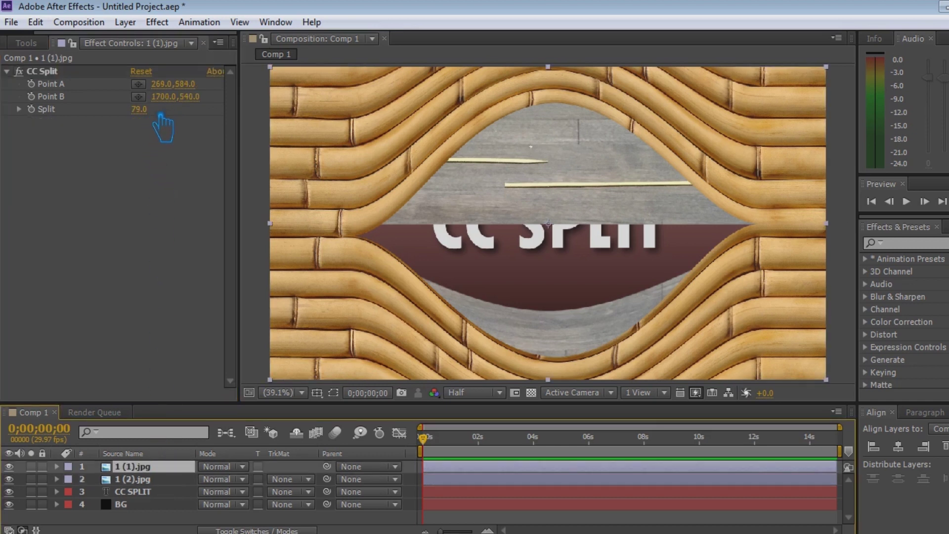
# - Move CC Split Point A to -11,584, Point B to 1921,540, and set Split to 86
pyautogui.moveTo(171, 99); pyautogui.dragTo(217, 98)
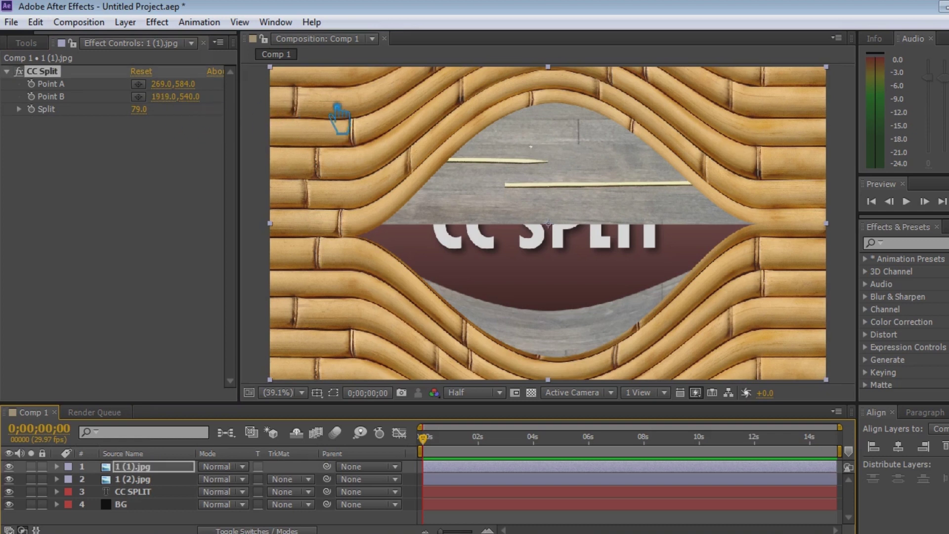
pyautogui.moveTo(141, 110)
pyautogui.mouseDown()
pyautogui.moveTo(218, 117)
pyautogui.moveTo(230, 128)
pyautogui.mouseUp()
pyautogui.moveTo(175, 97)
pyautogui.mouseDown()
pyautogui.moveTo(148, 99)
pyautogui.moveTo(190, 107)
pyautogui.moveTo(165, 92)
pyautogui.moveTo(115, 96)
pyautogui.mouseUp()
pyautogui.hotkey('ctrl', 'z')
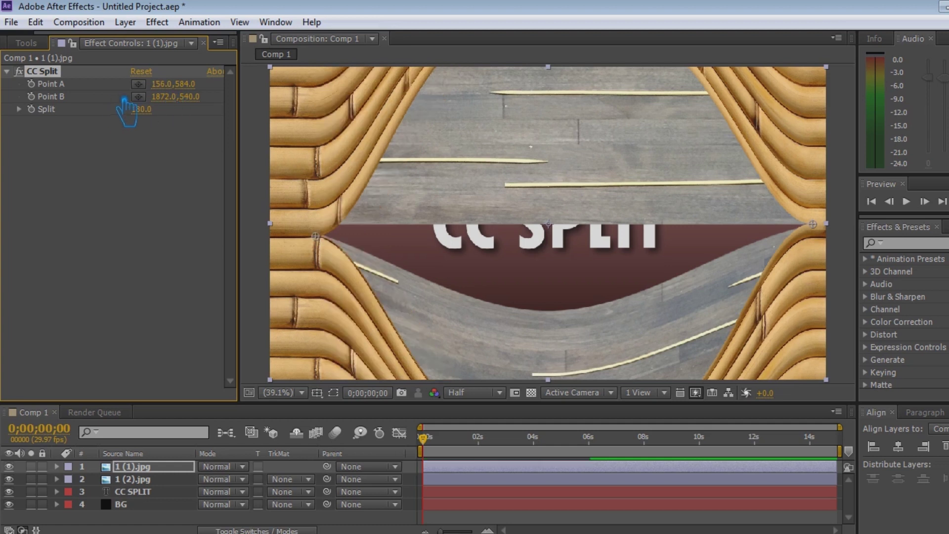
pyautogui.moveTo(177, 94); pyautogui.dragTo(115, 101)
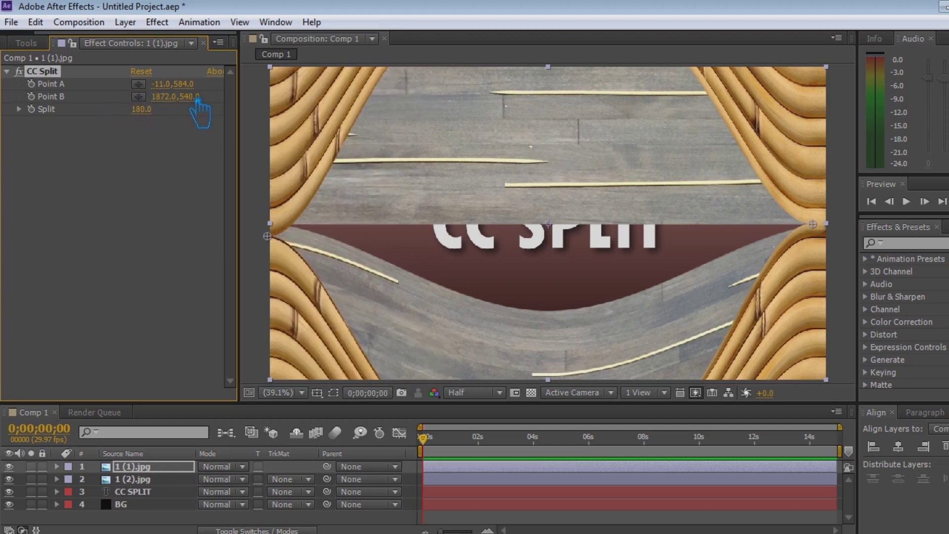
pyautogui.moveTo(181, 106); pyautogui.dragTo(197, 104)
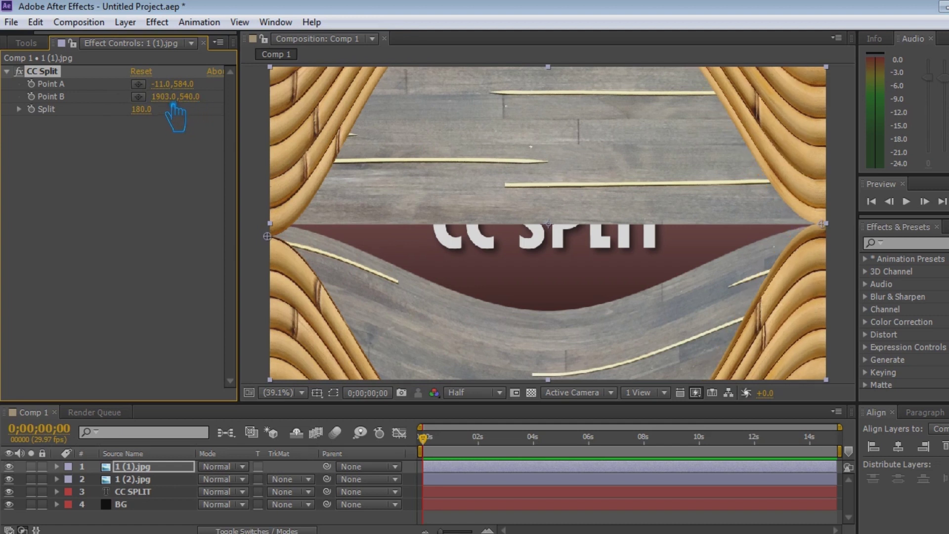
pyautogui.moveTo(178, 105); pyautogui.dragTo(188, 106)
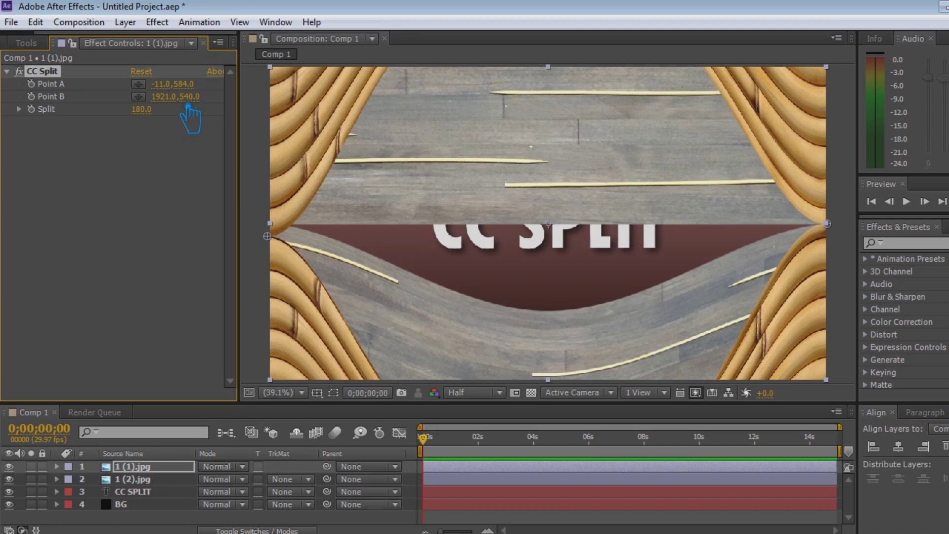
pyautogui.moveTo(141, 109)
pyautogui.mouseDown()
pyautogui.moveTo(112, 119)
pyautogui.moveTo(106, 132)
pyautogui.moveTo(166, 131)
pyautogui.mouseUp()
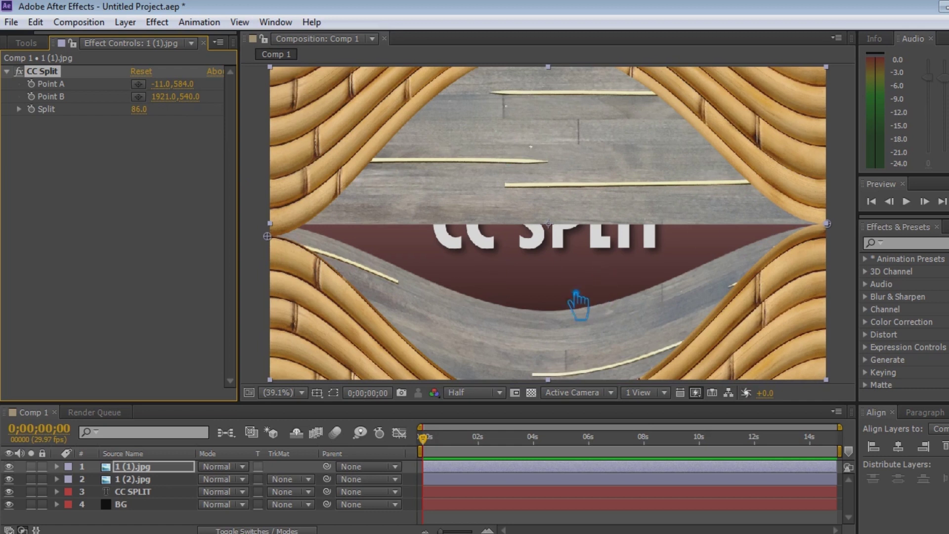
# - Set CC Split 2 on 1 (2).jpg to Split 1 52 and Split 2 57
pyautogui.click(143, 479)
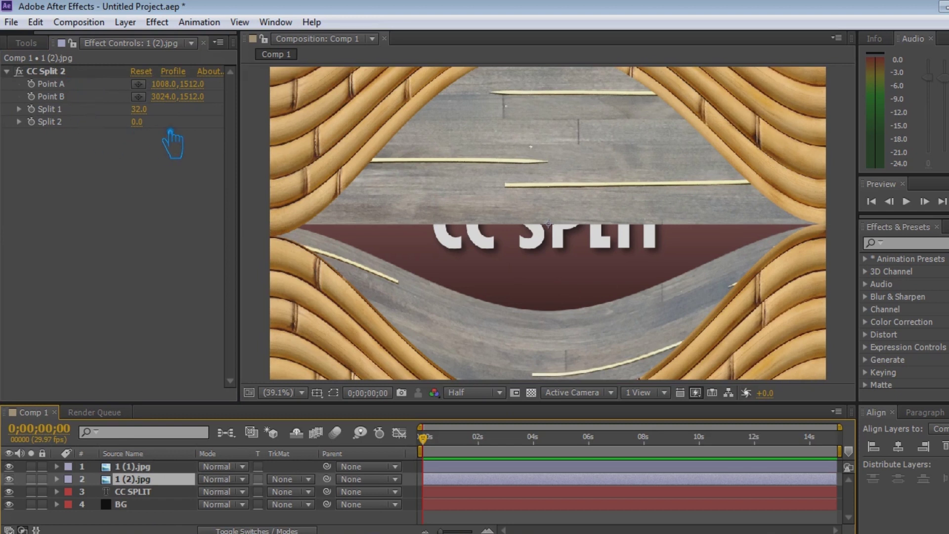
pyautogui.moveTo(154, 120); pyautogui.dragTo(167, 122)
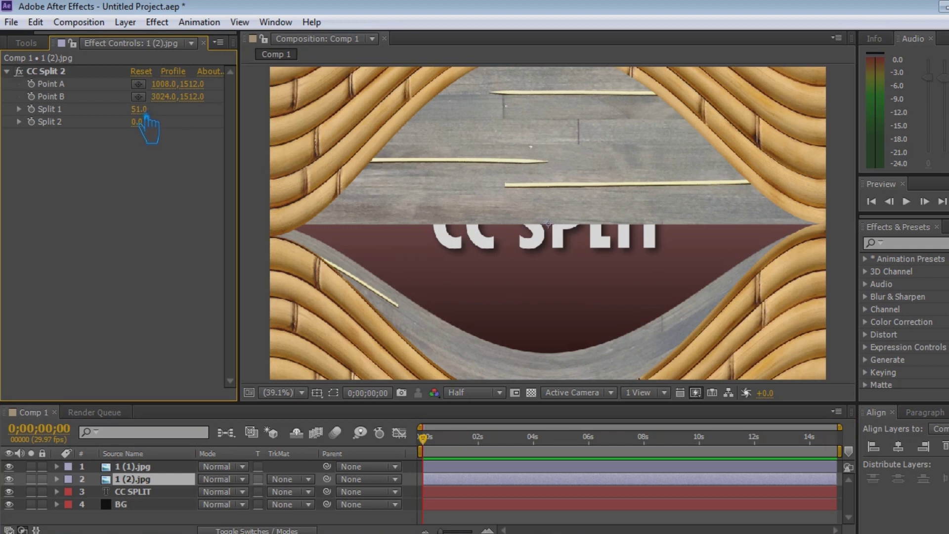
pyautogui.moveTo(141, 109)
pyautogui.mouseDown()
pyautogui.moveTo(162, 119)
pyautogui.moveTo(143, 121)
pyautogui.mouseUp()
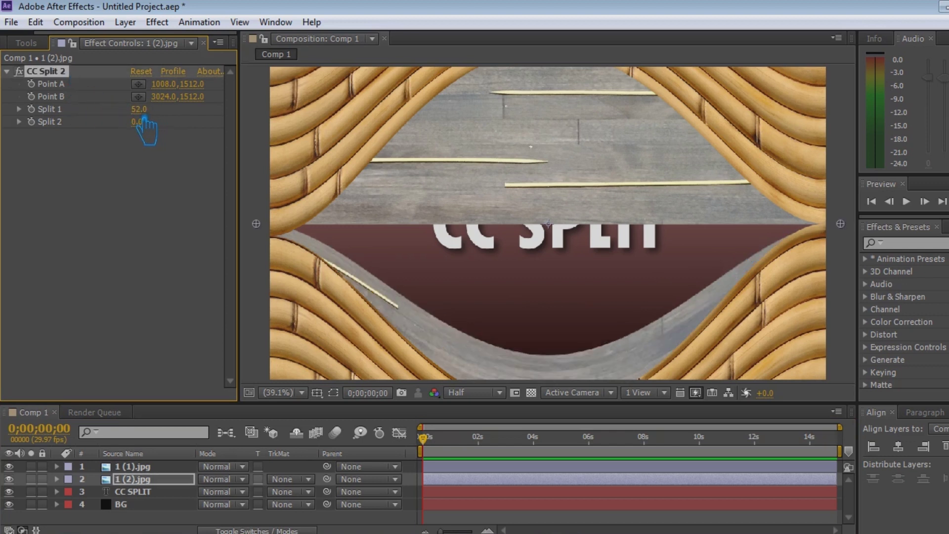
pyautogui.moveTo(151, 134); pyautogui.dragTo(170, 131)
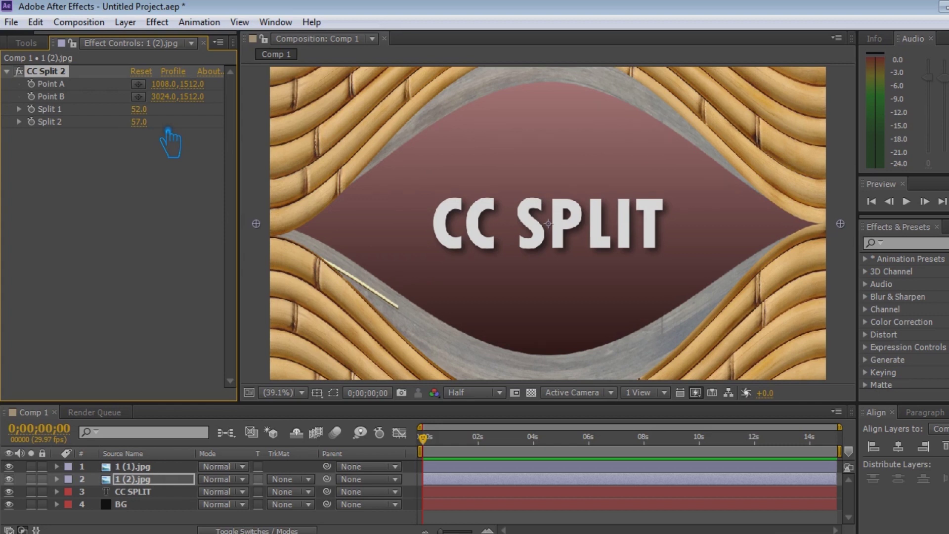
pyautogui.click(151, 493)
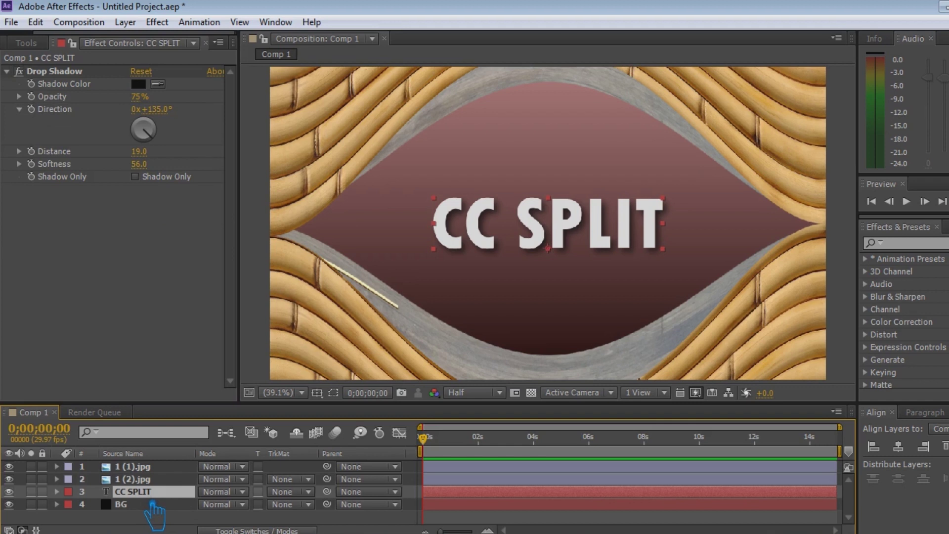
# - Duplicate the CC SPLIT layer with Ctrl+D, creating CC SPLIT 2 with the same drop shadow
pyautogui.hotkey('ctrl', 'd')
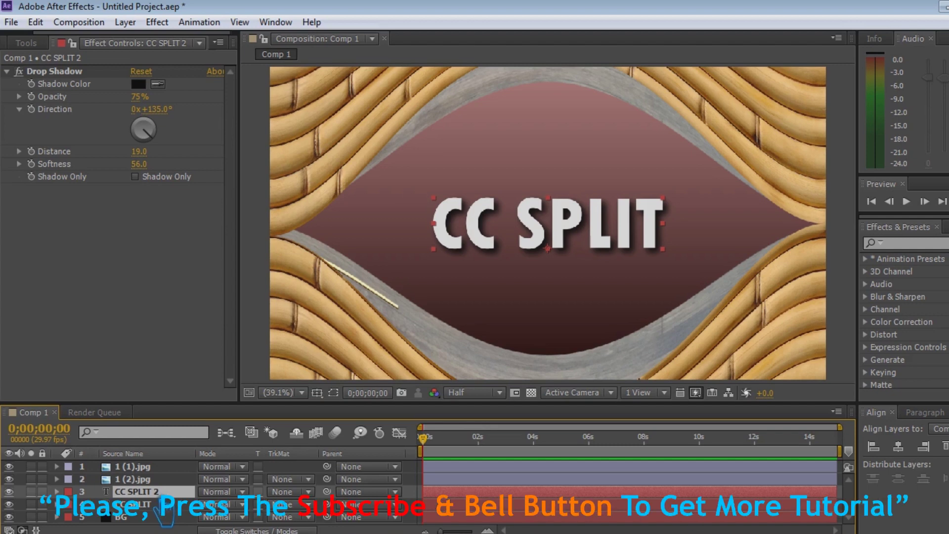
pyautogui.rightClick(147, 491)
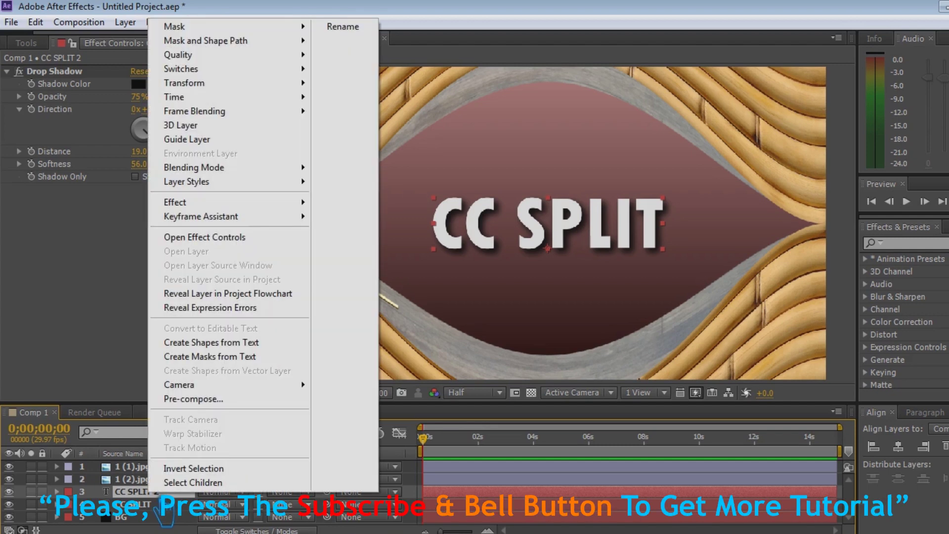
pyautogui.press('Escape')
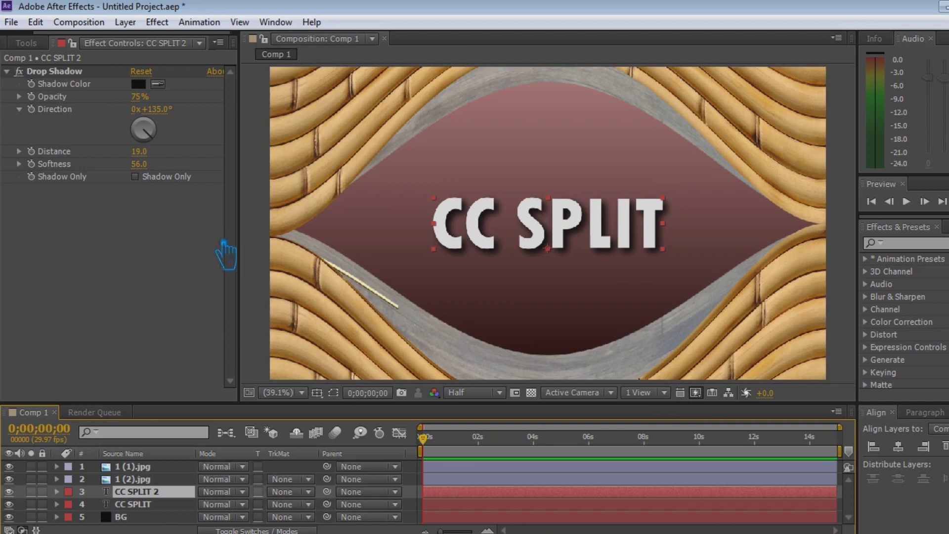
pyautogui.click(27, 43)
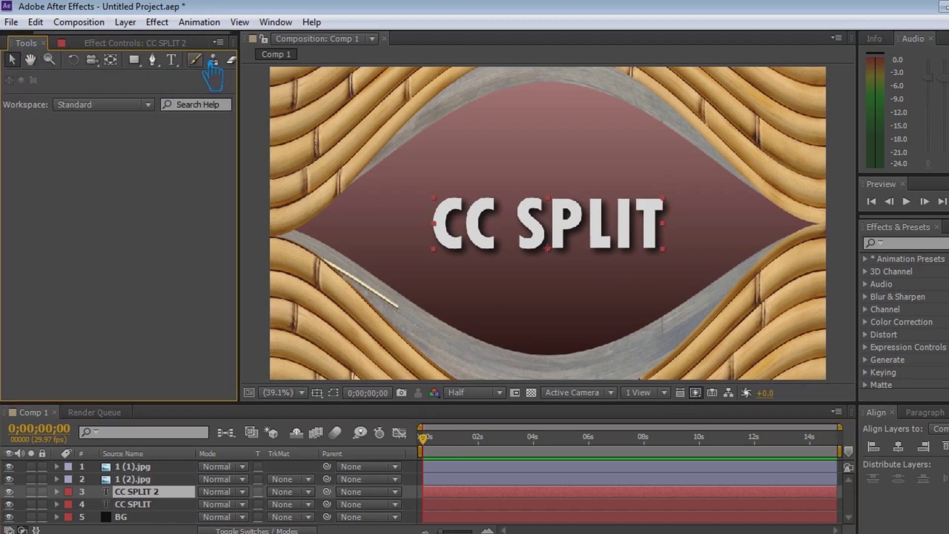
# - Rename the duplicate title to 'CC SPLIT 2' and nudge it down below CC SPLIT
pyautogui.click(667, 218)
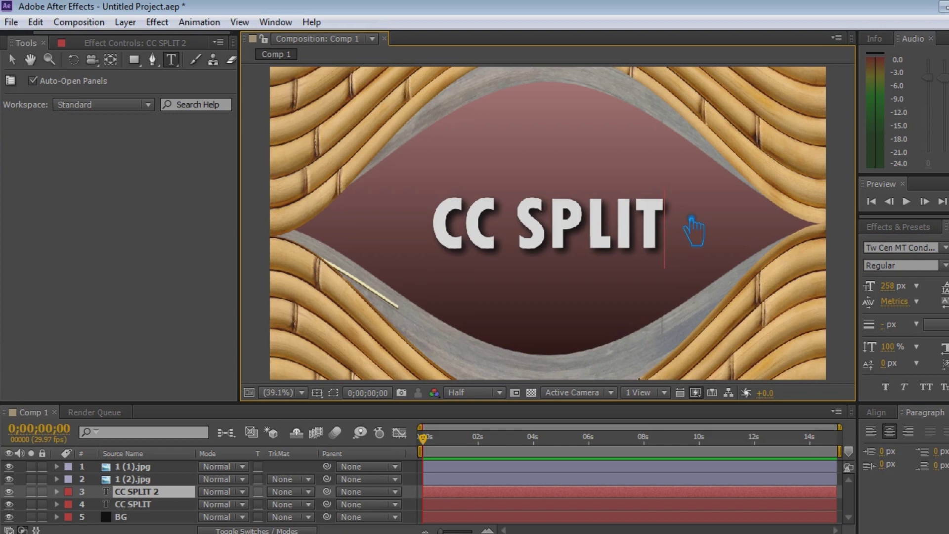
pyautogui.write(' 2')
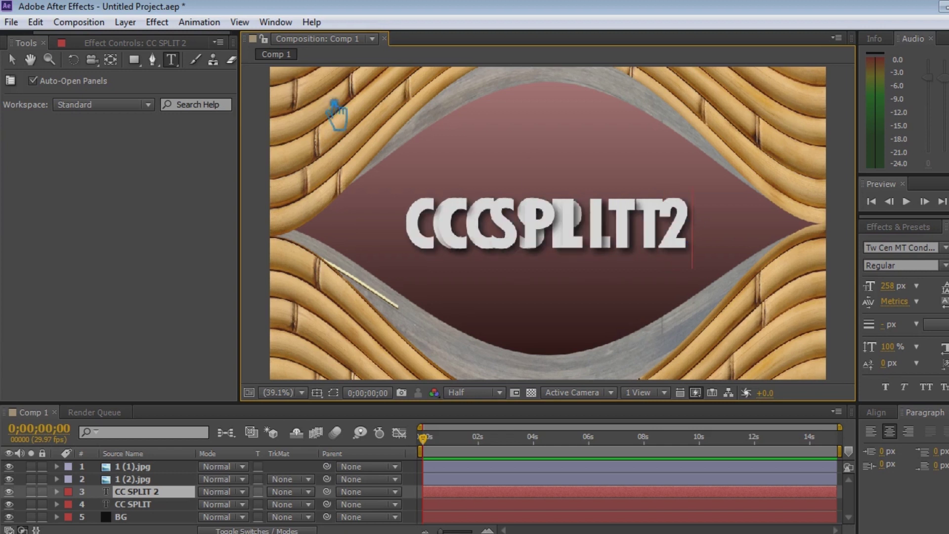
pyautogui.click(12, 60)
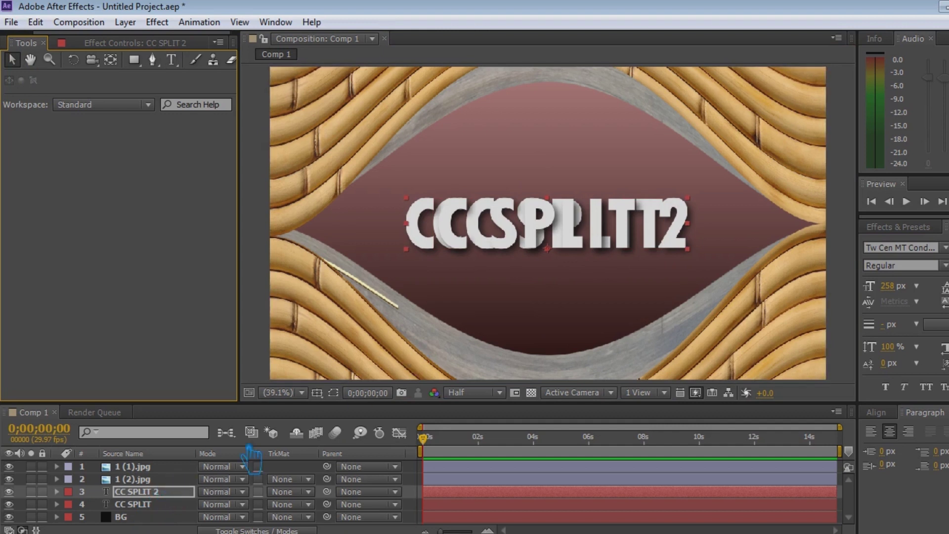
pyautogui.press('Return')
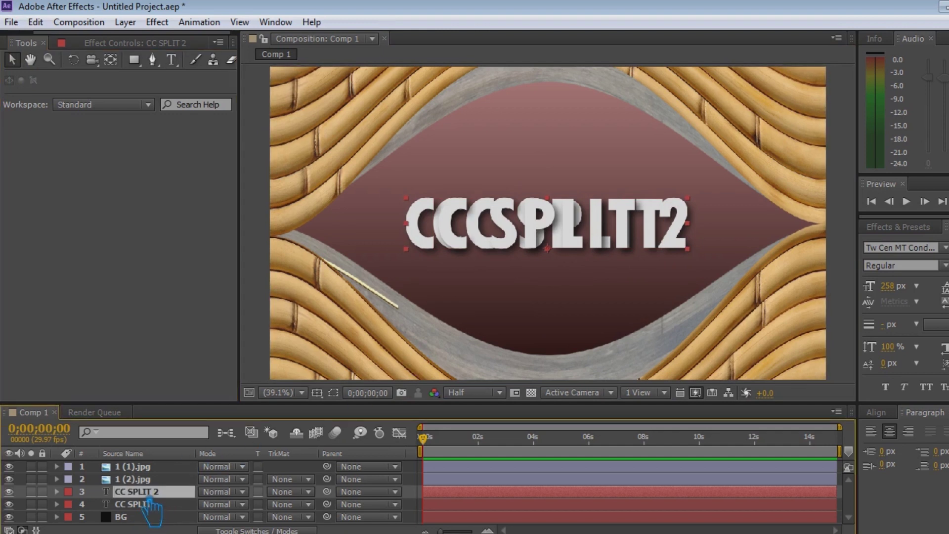
pyautogui.click(150, 492)
pyautogui.hotkey('shift', 'Down')
pyautogui.hotkey('shift', 'Down')
pyautogui.hotkey('shift', 'Down')
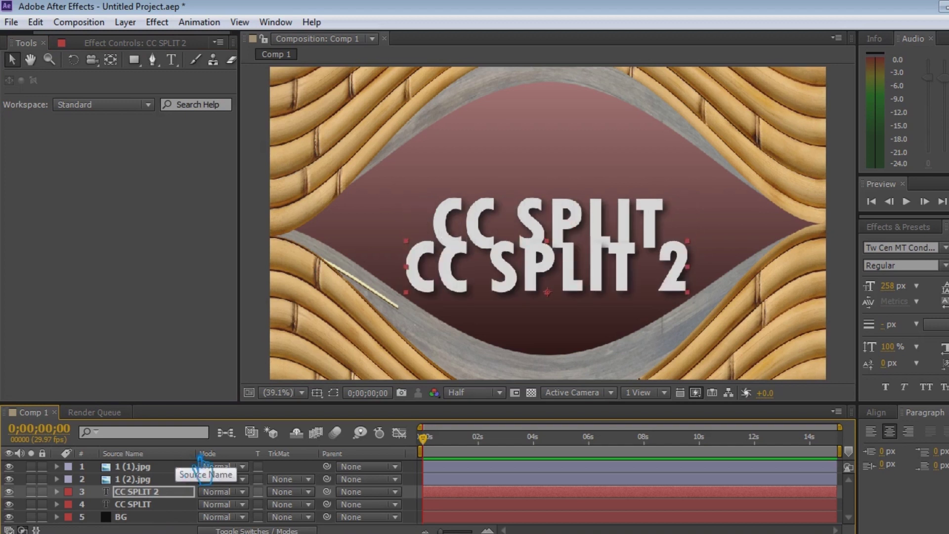
# - Nudge the CC SPLIT title upward to widen the gap between the lines
pyautogui.click(571, 223)
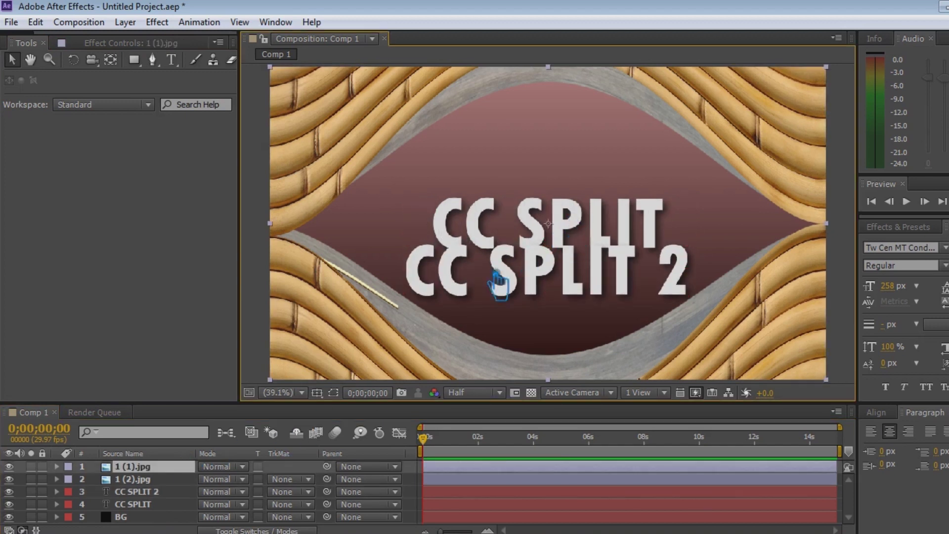
pyautogui.click(168, 493)
pyautogui.keyDown('shift'); pyautogui.click(166, 505); pyautogui.keyUp('shift')
pyautogui.click(167, 509)
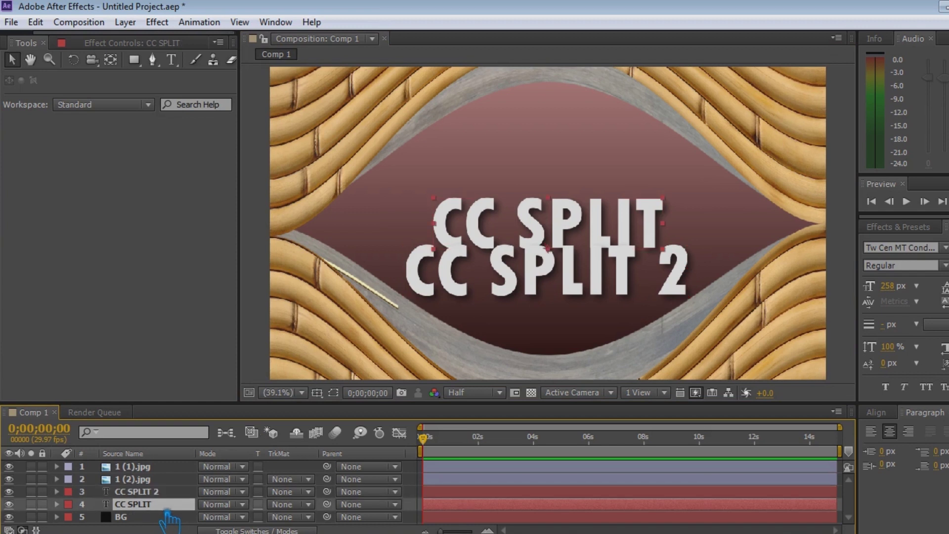
pyautogui.press('Return')
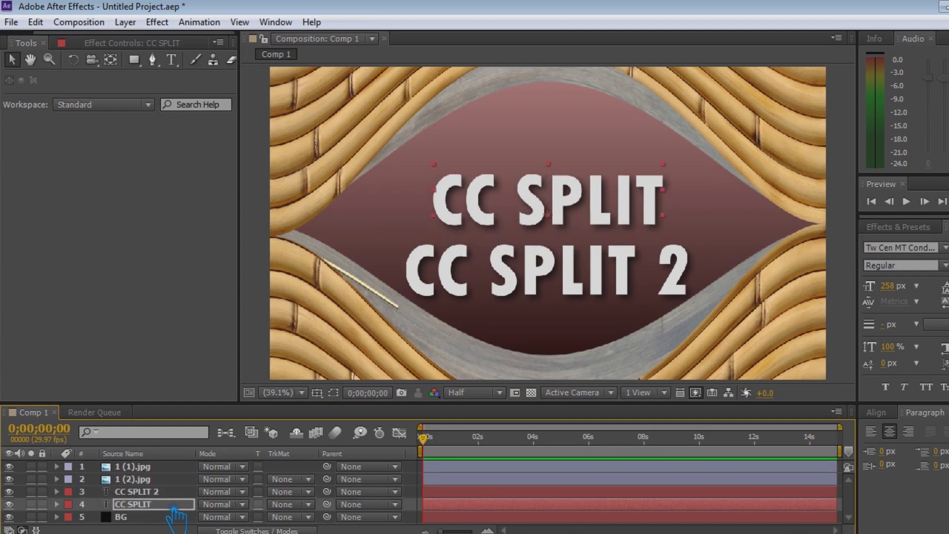
pyautogui.hotkey('shift', 'Tab')
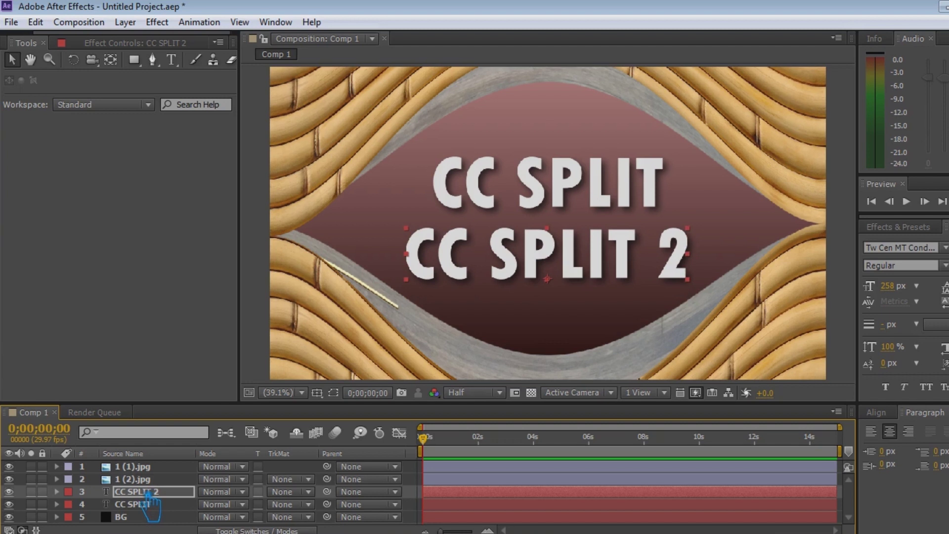
# - Check that both title layers stand at 100% scale, then hide Scale again
pyautogui.keyDown('ctrl'); pyautogui.click(148, 505); pyautogui.keyUp('ctrl')
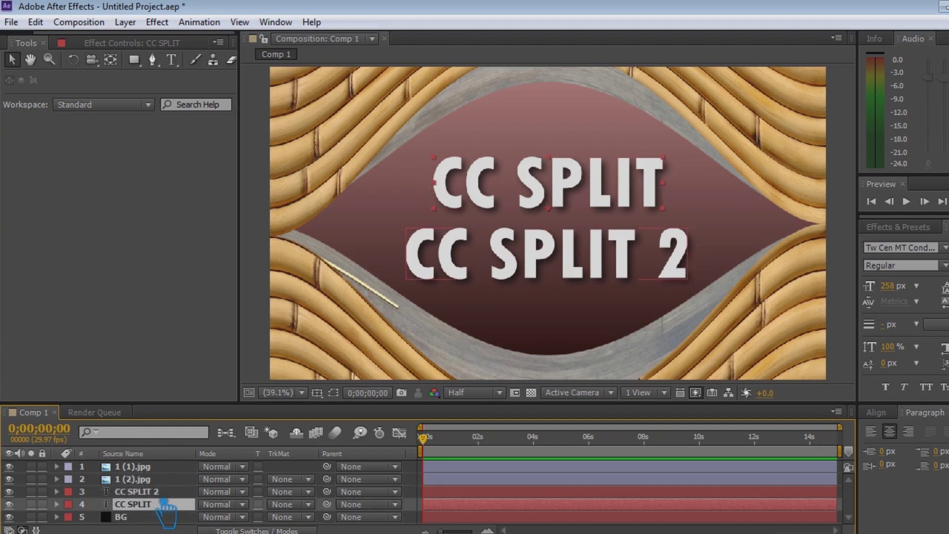
pyautogui.press('s')
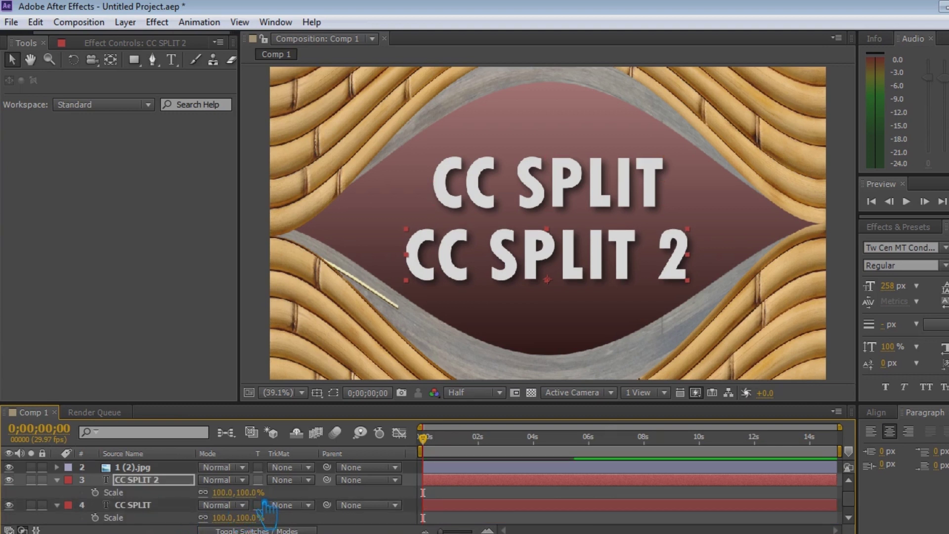
pyautogui.click(155, 507)
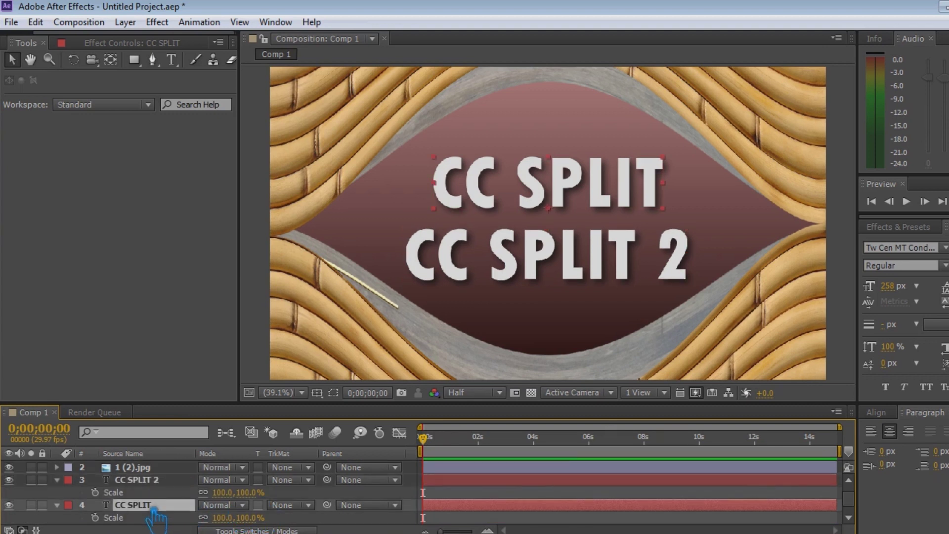
pyautogui.keyDown('ctrl'); pyautogui.click(151, 480); pyautogui.keyUp('ctrl')
pyautogui.press('s')
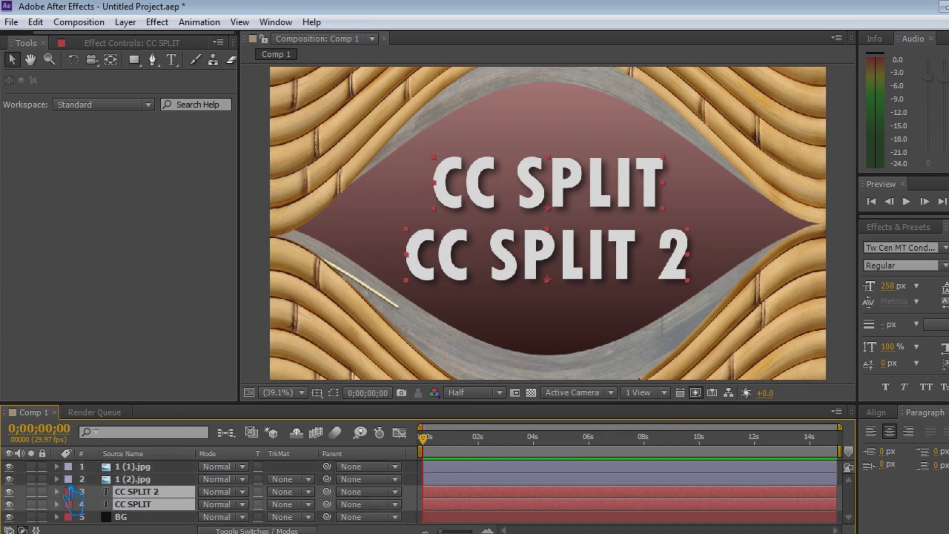
# - Shrink both titles' font size to 184 px in the Character panel
pyautogui.moveTo(891, 307); pyautogui.dragTo(858, 316)
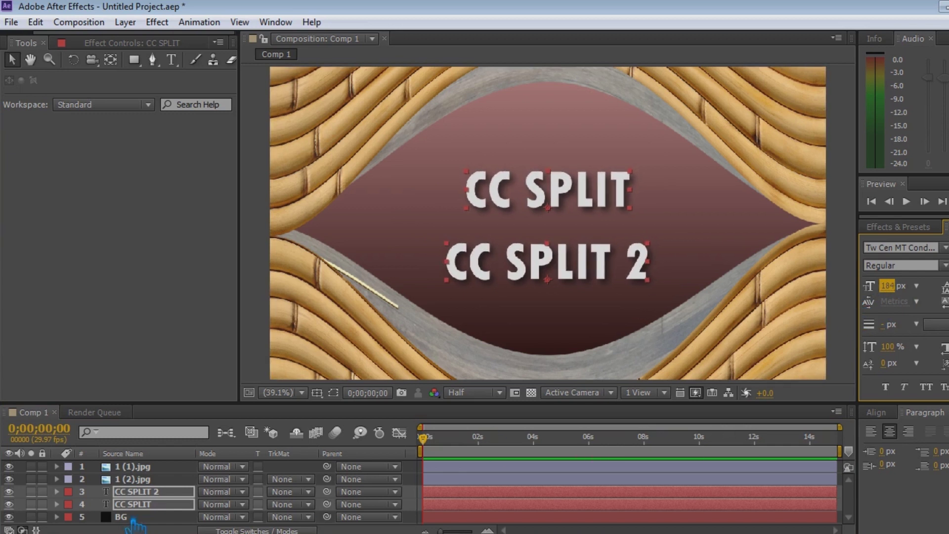
pyautogui.click(160, 506)
pyautogui.click(160, 517)
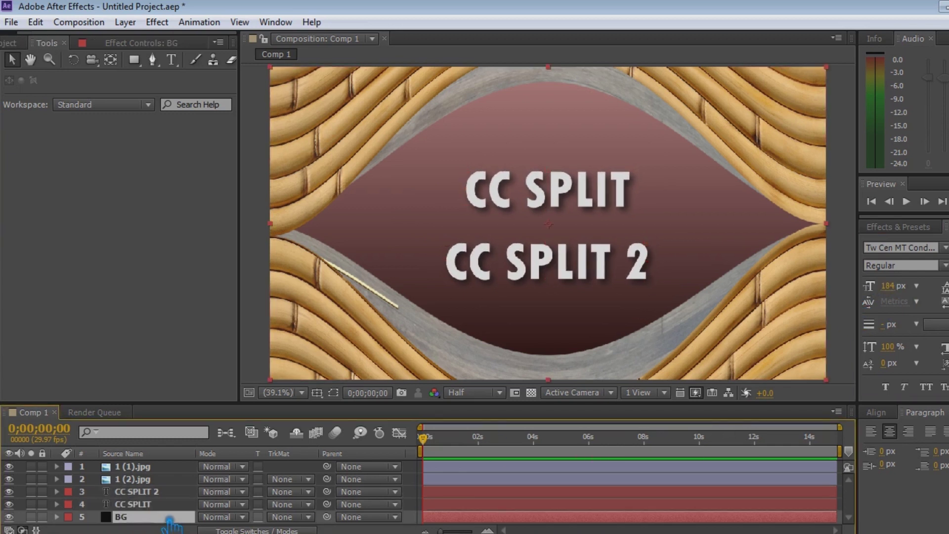
pyautogui.click(156, 509)
# - Align both title layers to the composition centre
pyautogui.hotkey('ctrl', 'shift', 'Up')
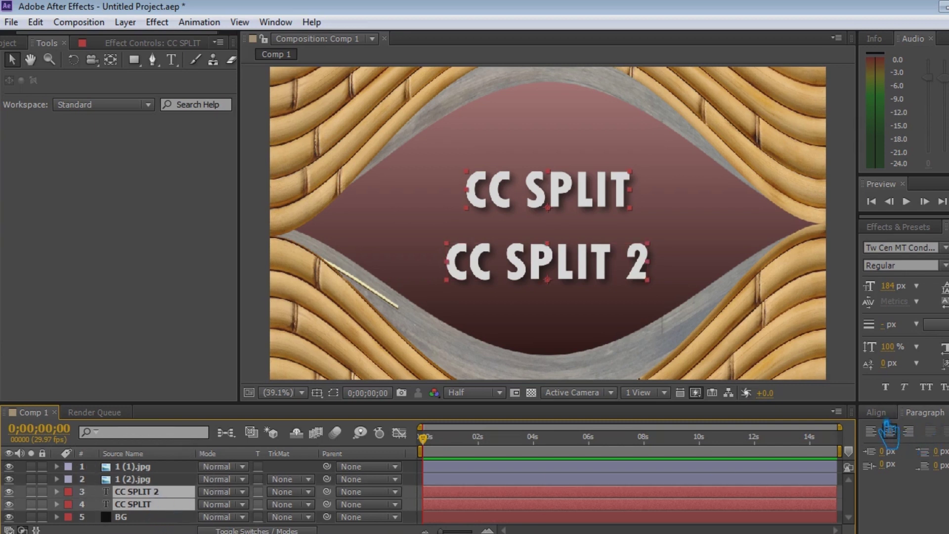
pyautogui.click(876, 412)
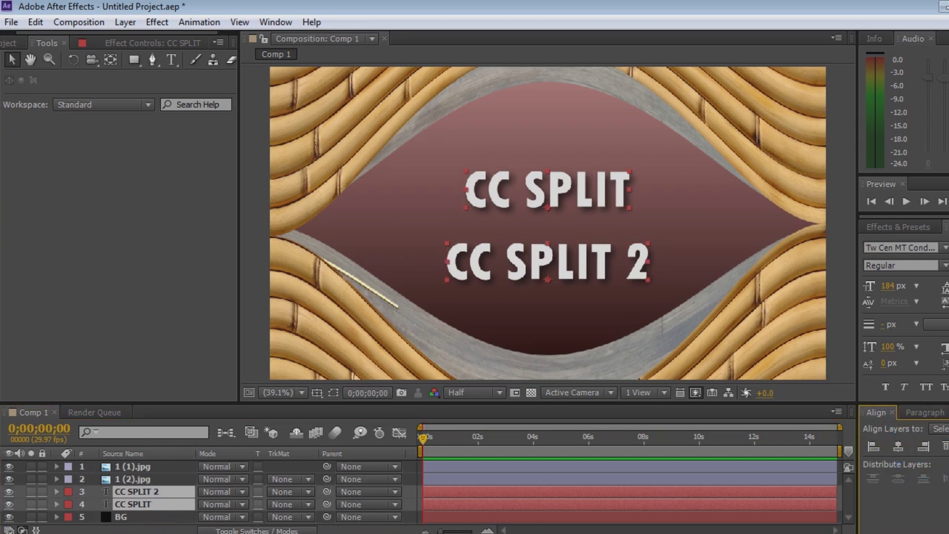
pyautogui.click(946, 446)
pyautogui.click(175, 517)
pyautogui.click(169, 492)
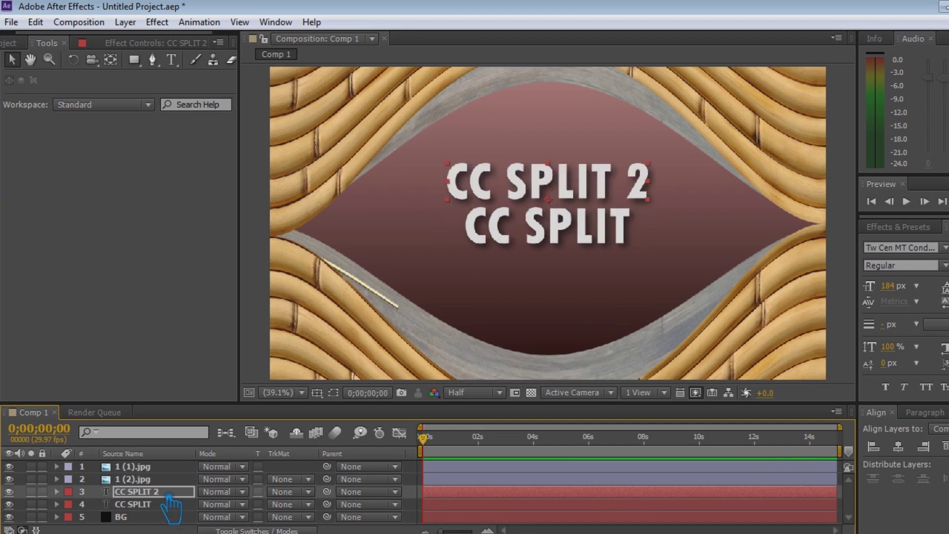
# - Nudge CC SPLIT 2 and CC SPLIT down to space the titles, then save the project
pyautogui.hotkey('shift', 'Down')
pyautogui.hotkey('shift', 'Down')
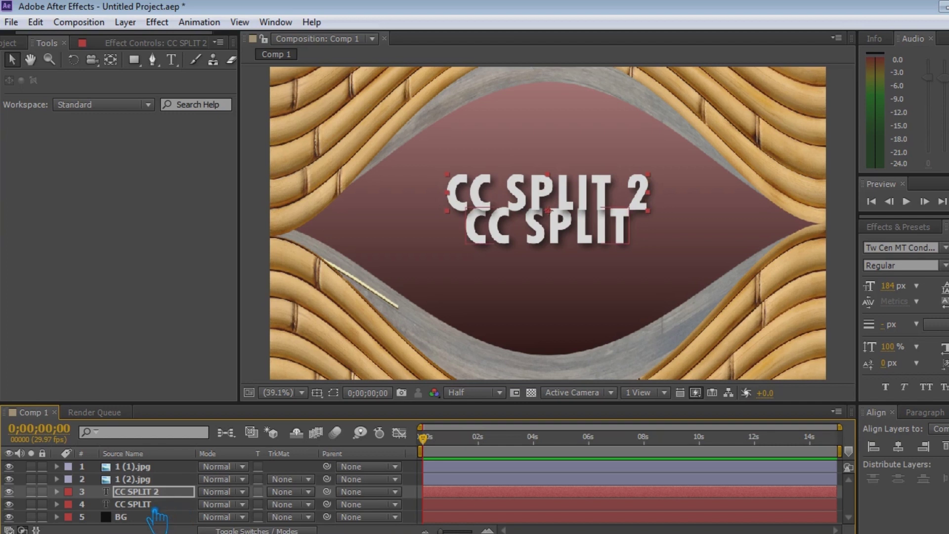
pyautogui.click(155, 508)
pyautogui.hotkey('shift', 'Down')
pyautogui.hotkey('shift', 'Down')
pyautogui.hotkey('shift', 'Down')
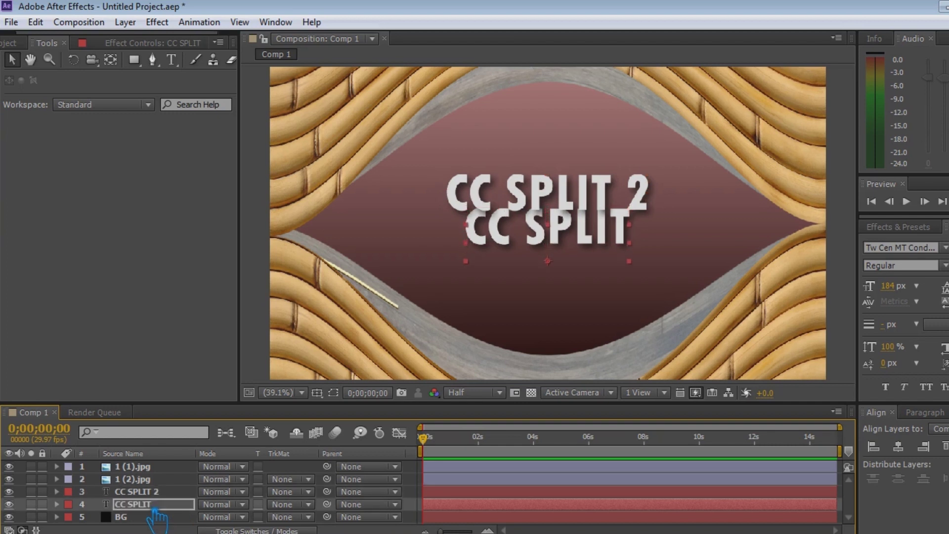
pyautogui.hotkey('shift', 'Down')
pyautogui.click(147, 296)
pyautogui.hotkey('ctrl', 's')
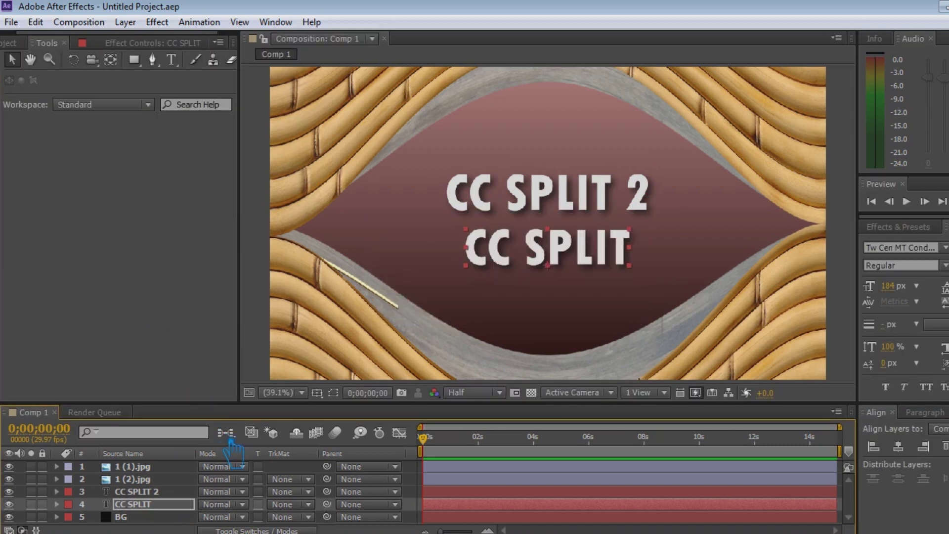
# - Select the 1 (1).jpg bamboo layer and show its CC Split settings in Effect Controls
pyautogui.click(191, 519)
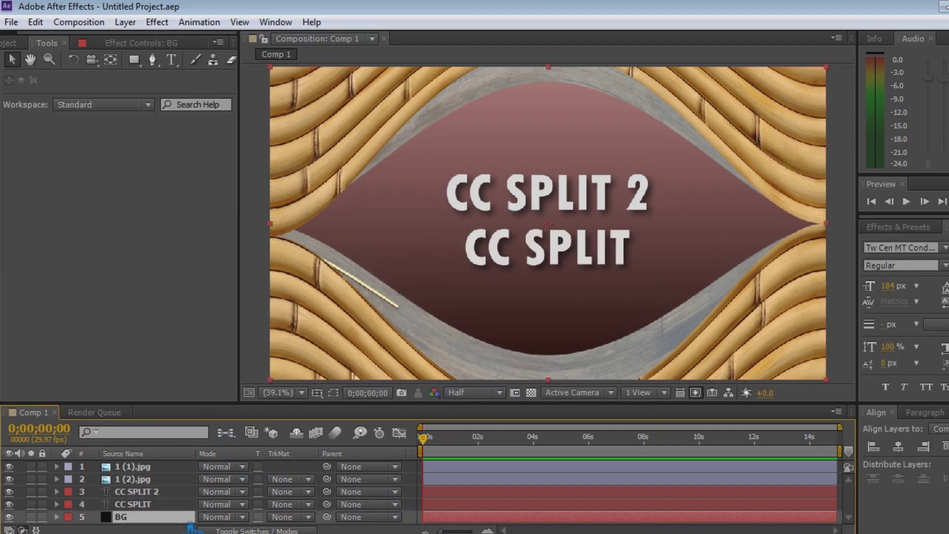
pyautogui.moveTo(189, 528); pyautogui.dragTo(162, 494)
pyautogui.click(160, 474)
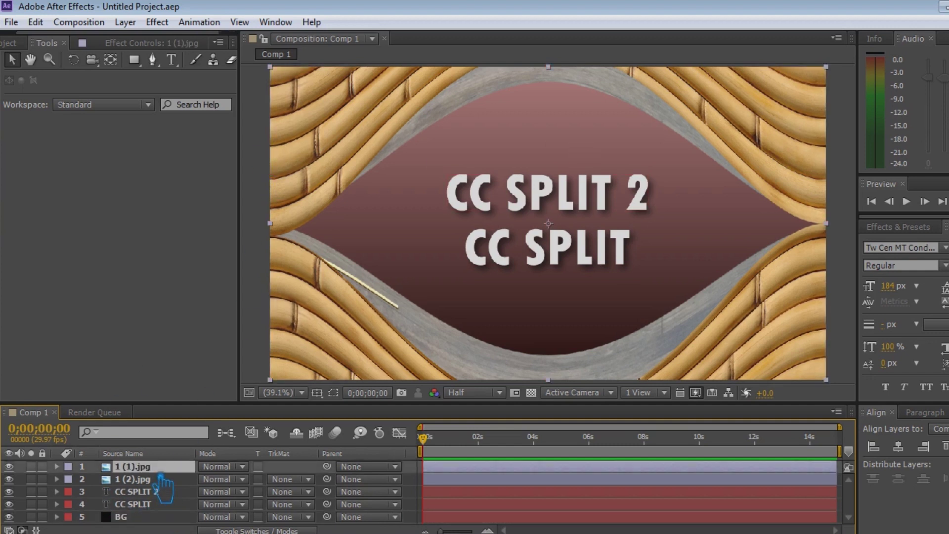
pyautogui.click(154, 487)
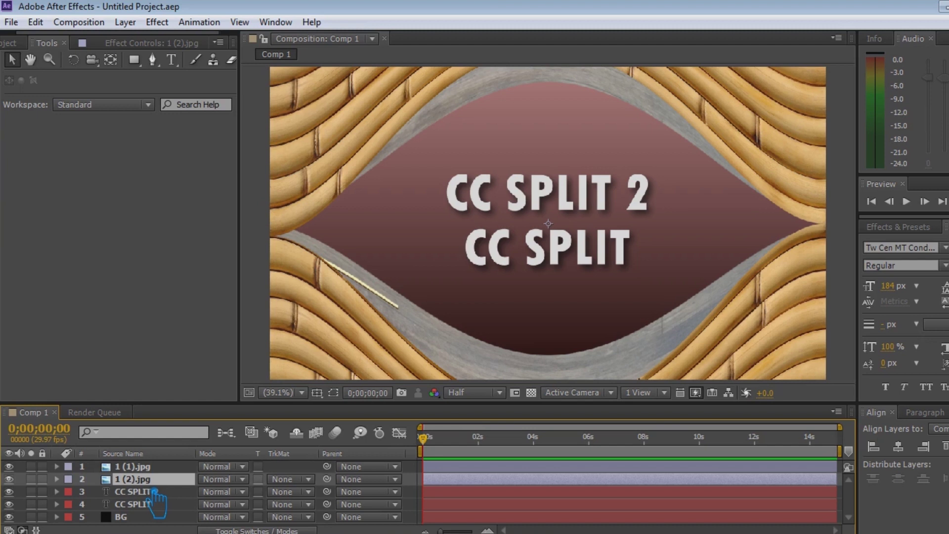
pyautogui.click(156, 494)
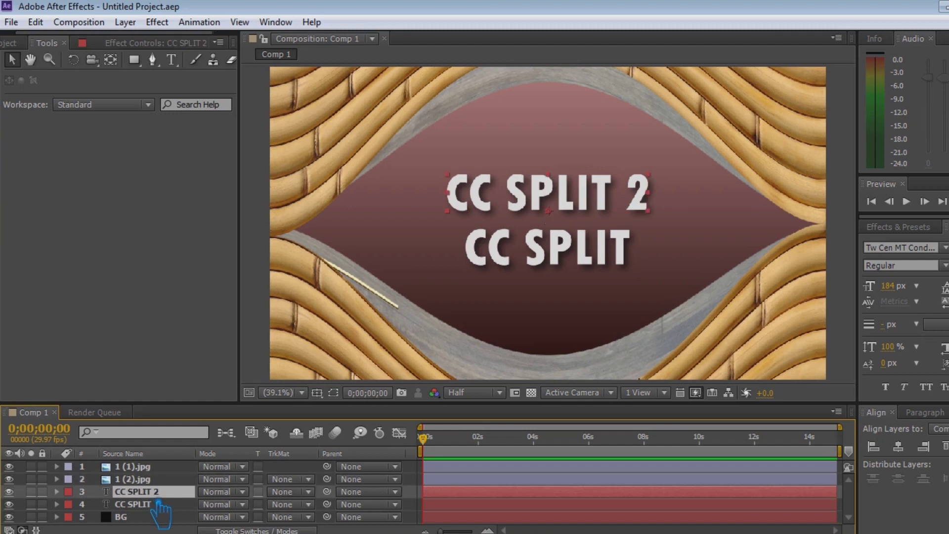
pyautogui.click(157, 505)
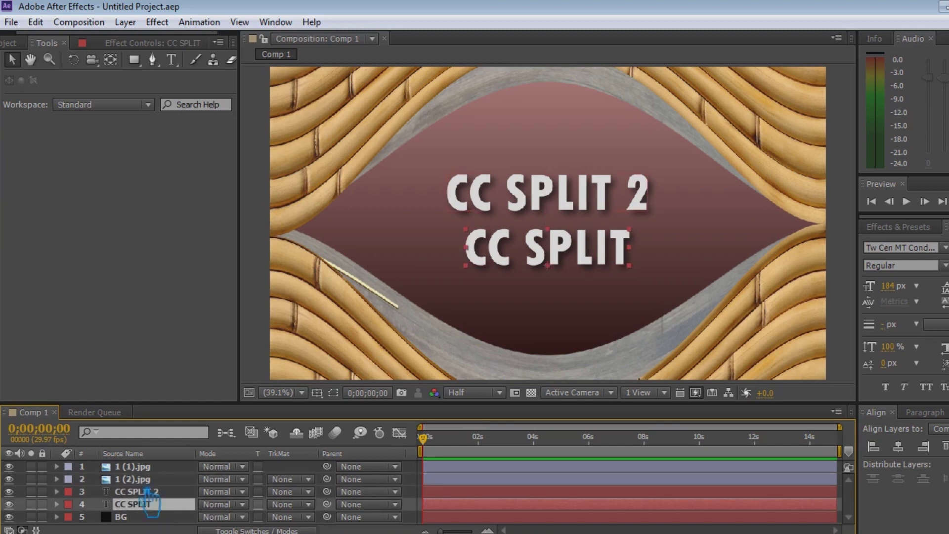
pyautogui.click(156, 469)
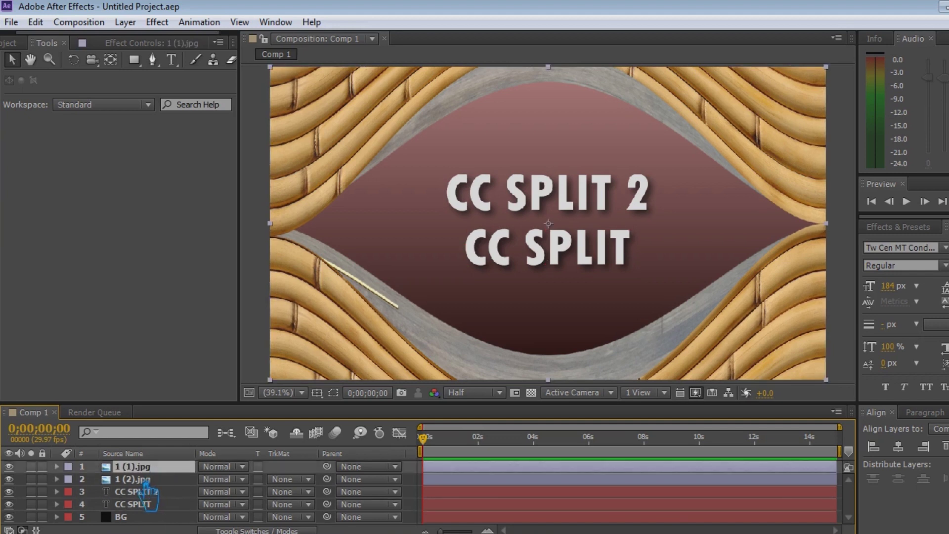
pyautogui.click(146, 44)
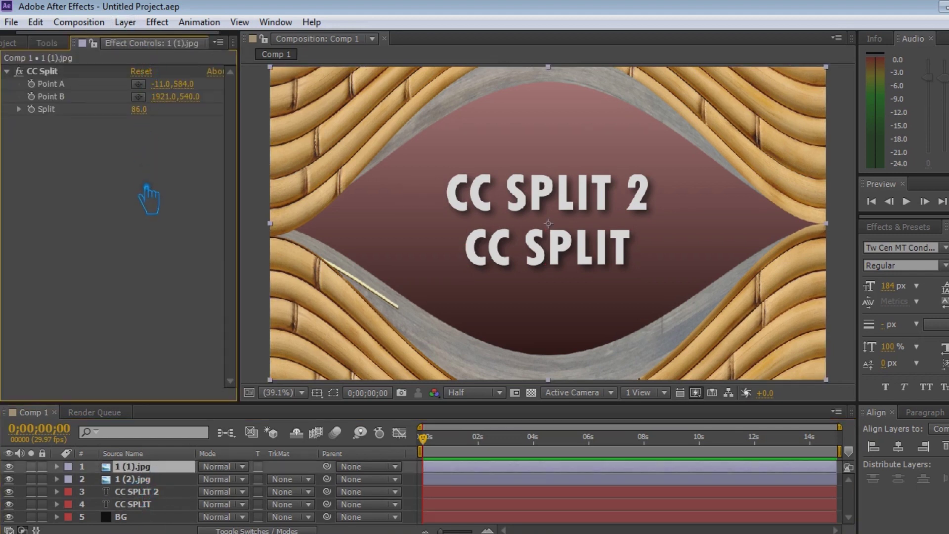
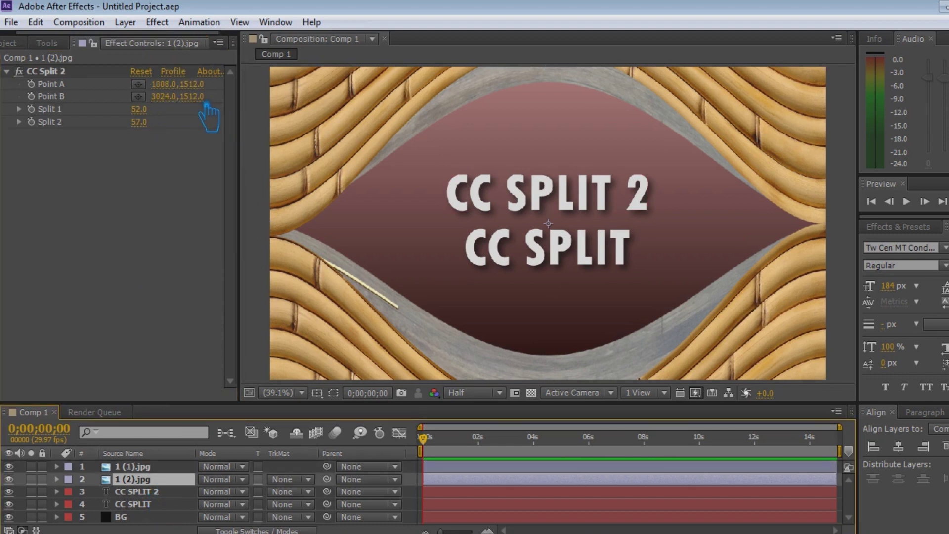
# - Nudge CC Split 2's Points A and B, dropping Split 1 to 21 and Split 2 to 35
pyautogui.moveTo(206, 105); pyautogui.dragTo(217, 106)
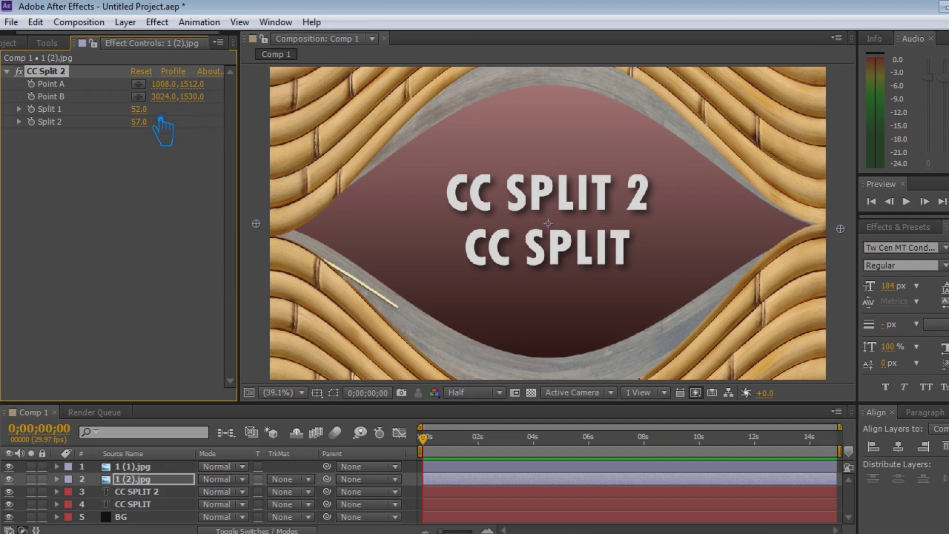
pyautogui.moveTo(148, 119); pyautogui.dragTo(135, 119)
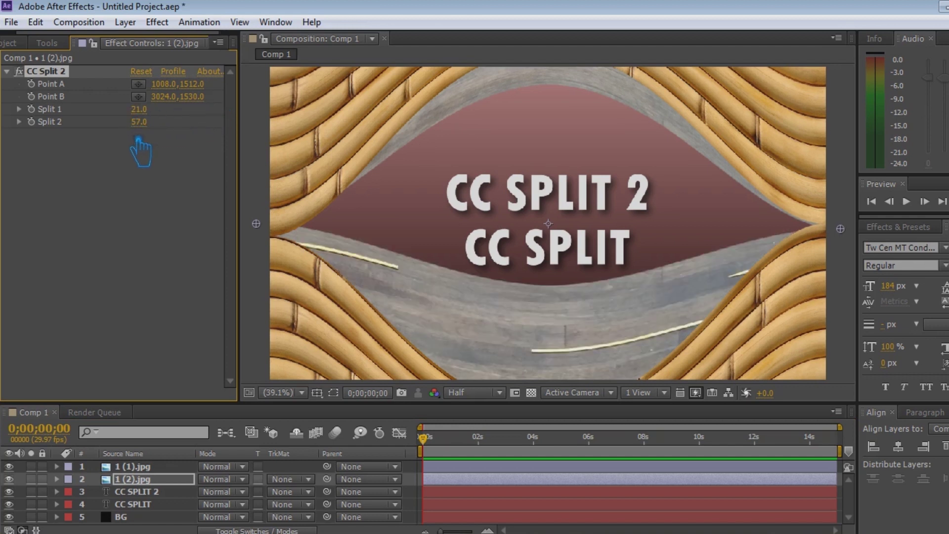
pyautogui.moveTo(135, 122); pyautogui.dragTo(137, 134)
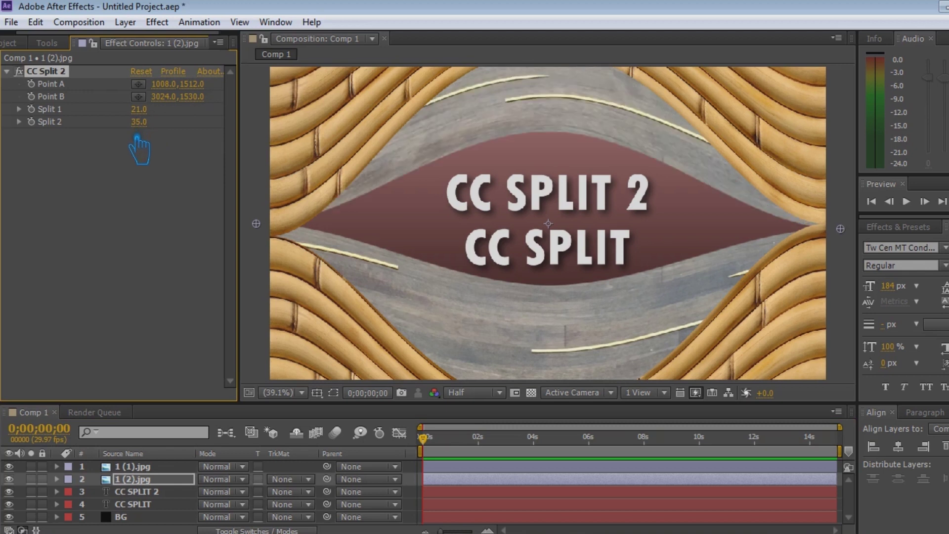
pyautogui.moveTo(191, 84); pyautogui.dragTo(199, 94)
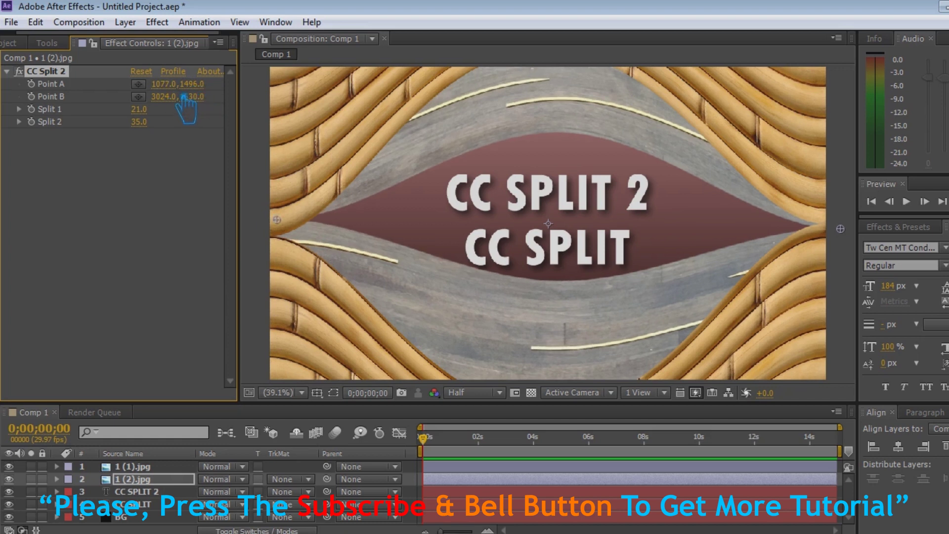
# - Reposition Points A and B, raise Split 1 to 32, and select the 1 (1).jpg layer
pyautogui.moveTo(207, 94)
pyautogui.mouseDown()
pyautogui.moveTo(189, 95)
pyautogui.moveTo(221, 93)
pyautogui.moveTo(216, 106)
pyautogui.moveTo(153, 101)
pyautogui.mouseUp()
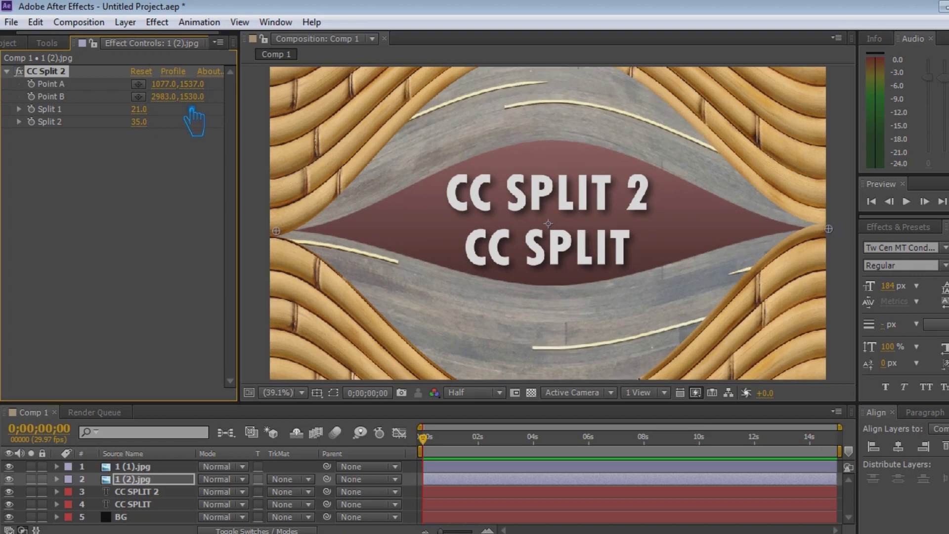
pyautogui.moveTo(170, 106)
pyautogui.mouseDown()
pyautogui.moveTo(148, 107)
pyautogui.moveTo(177, 101)
pyautogui.mouseUp()
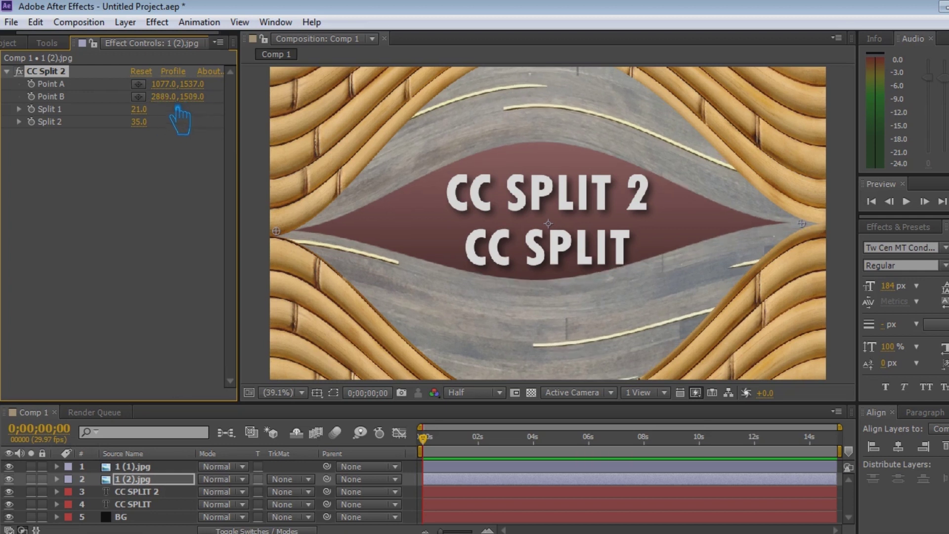
pyautogui.moveTo(176, 94)
pyautogui.mouseDown()
pyautogui.moveTo(167, 95)
pyautogui.moveTo(211, 90)
pyautogui.moveTo(191, 101)
pyautogui.mouseUp()
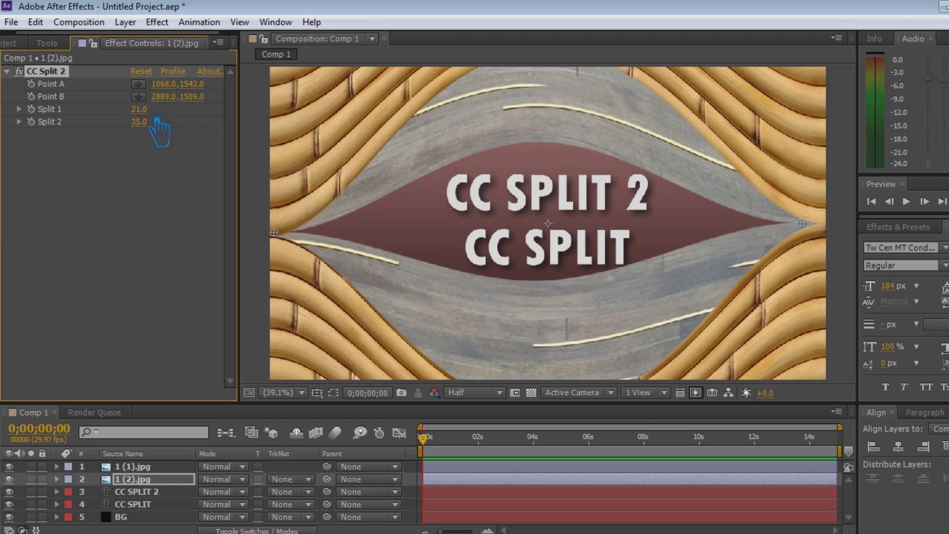
pyautogui.moveTo(141, 109)
pyautogui.mouseDown()
pyautogui.moveTo(162, 119)
pyautogui.moveTo(152, 130)
pyautogui.mouseUp()
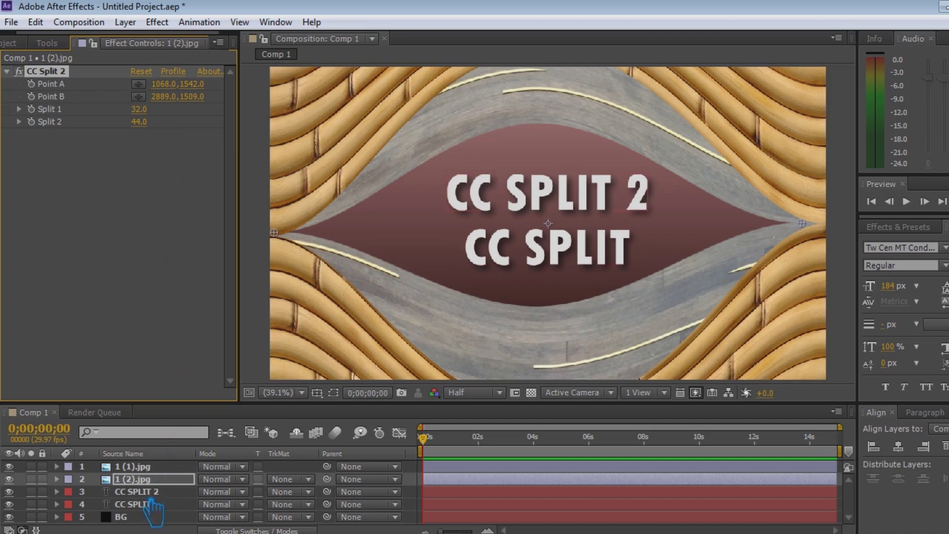
pyautogui.click(148, 466)
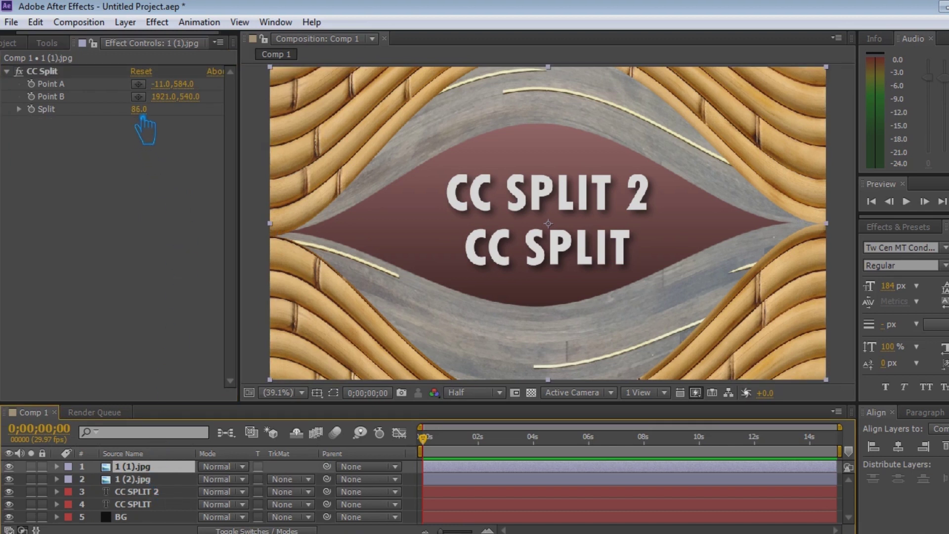
# - Reduce the 1 (1).jpg layer's CC Split amount to 51 and nudge Point B left
pyautogui.moveTo(143, 118)
pyautogui.mouseDown()
pyautogui.moveTo(131, 117)
pyautogui.moveTo(152, 118)
pyautogui.mouseUp()
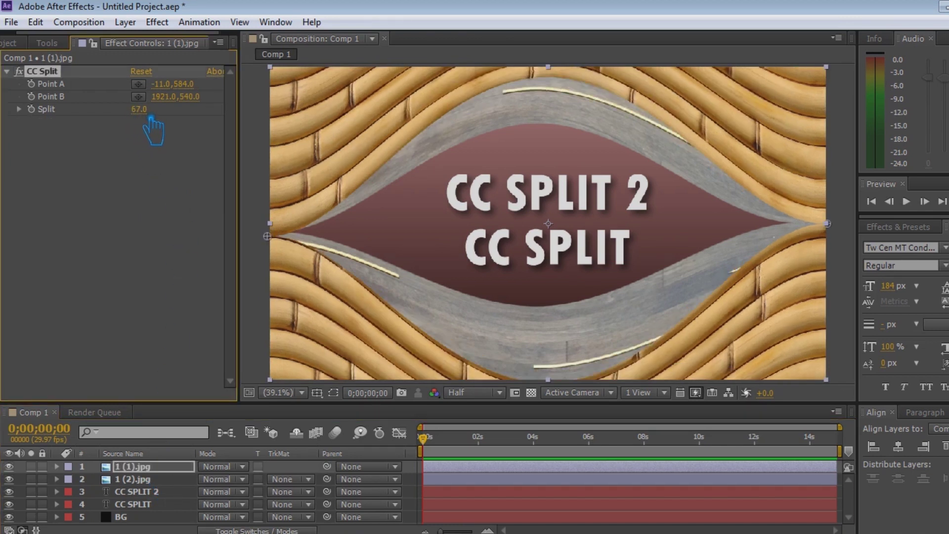
pyautogui.moveTo(179, 99)
pyautogui.mouseDown()
pyautogui.moveTo(165, 104)
pyautogui.moveTo(177, 92)
pyautogui.mouseUp()
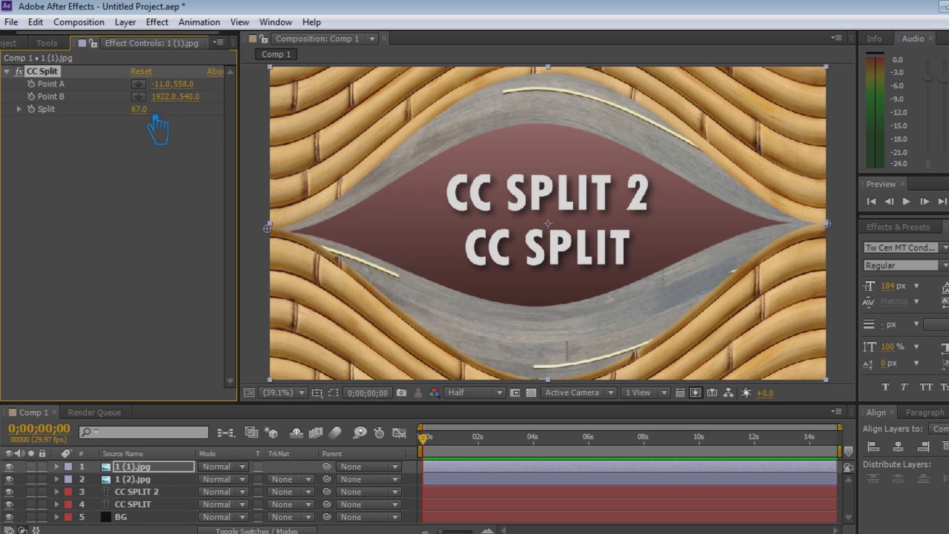
pyautogui.moveTo(152, 110); pyautogui.dragTo(144, 119)
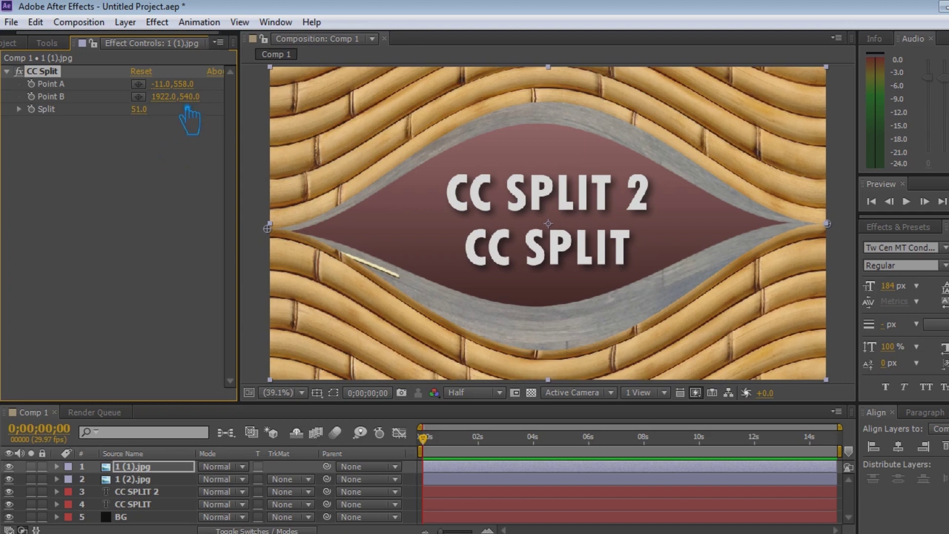
# - Fine-tune CC Split's Point A to -20,572 and Point B to 1922,530
pyautogui.moveTo(183, 84); pyautogui.dragTo(209, 93)
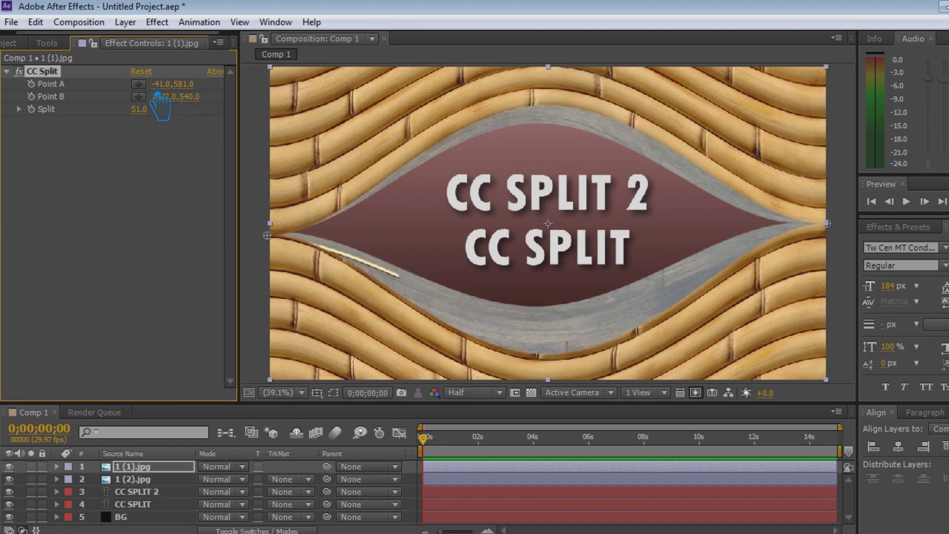
pyautogui.moveTo(171, 85); pyautogui.dragTo(158, 94)
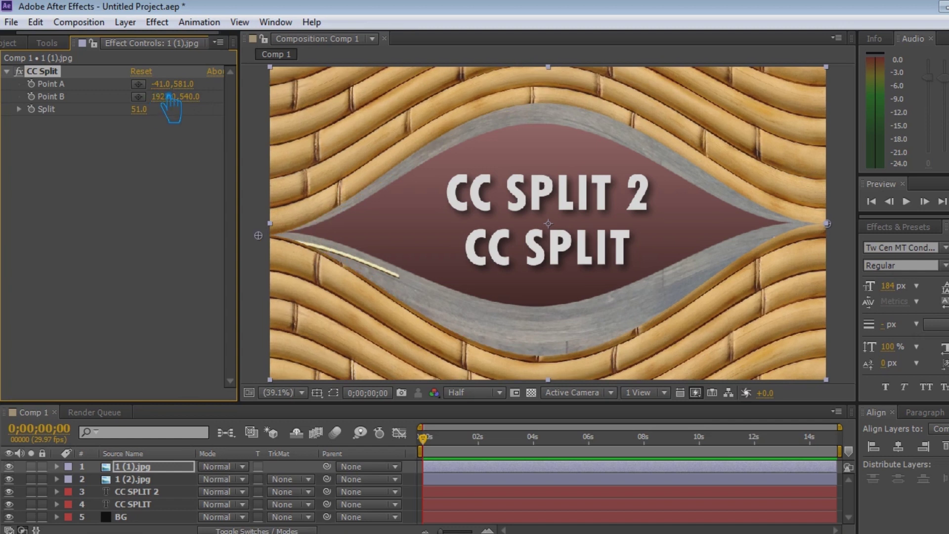
pyautogui.moveTo(169, 96); pyautogui.dragTo(225, 106)
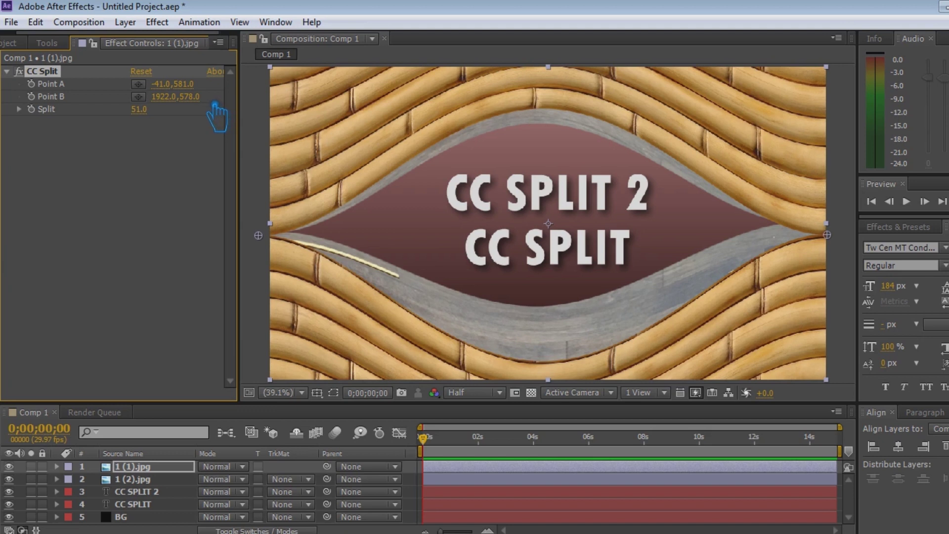
pyautogui.moveTo(207, 105); pyautogui.dragTo(194, 102)
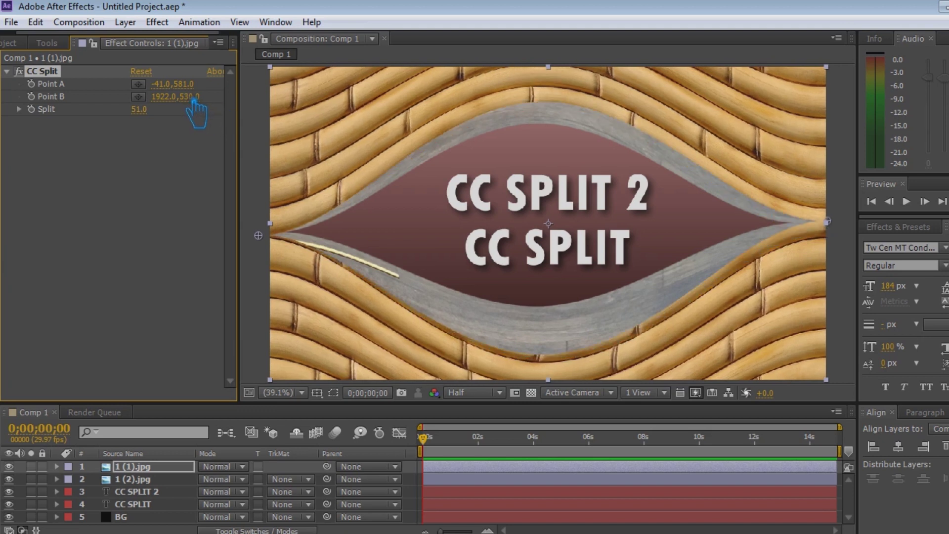
pyautogui.moveTo(171, 86)
pyautogui.mouseDown()
pyautogui.moveTo(186, 105)
pyautogui.moveTo(189, 93)
pyautogui.mouseUp()
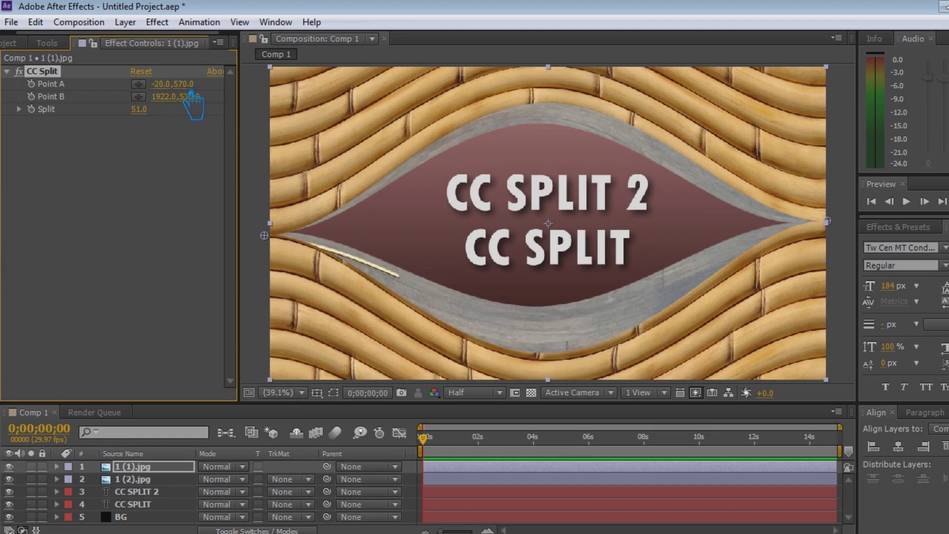
pyautogui.moveTo(192, 94); pyautogui.dragTo(197, 94)
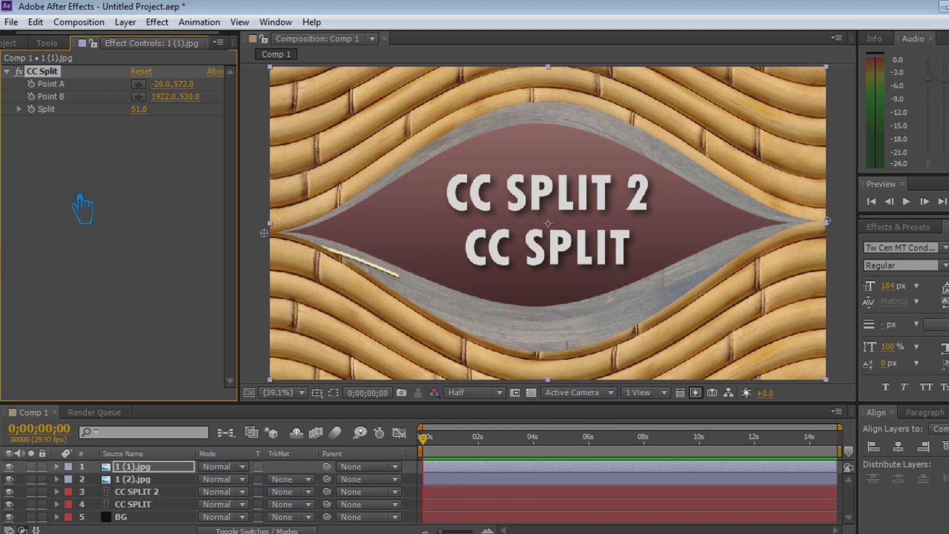
# - Move the playhead to about 0;00;10;01 and set the work area end there with N
pyautogui.moveTo(435, 447)
pyautogui.mouseDown()
pyautogui.moveTo(574, 448)
pyautogui.moveTo(722, 467)
pyautogui.moveTo(715, 471)
pyautogui.mouseUp()
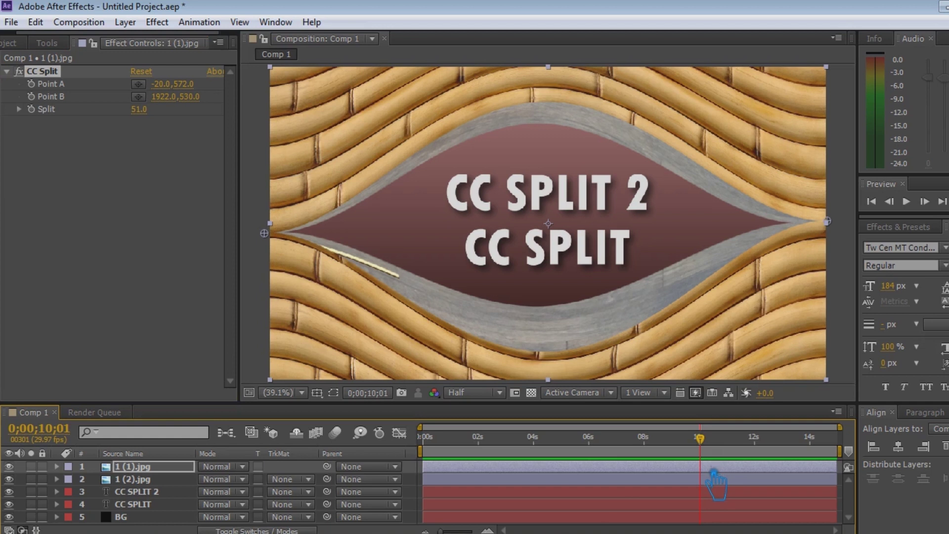
pyautogui.press('n')
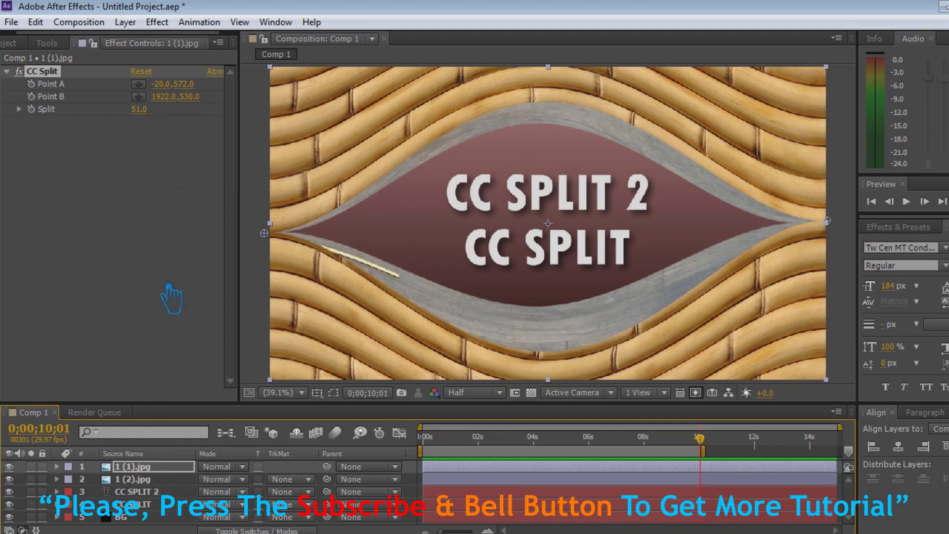
# - On 1 (2).jpg, set CC Split 2's Split 2 to 35 and scrub between 0 and 10 seconds
pyautogui.click(151, 480)
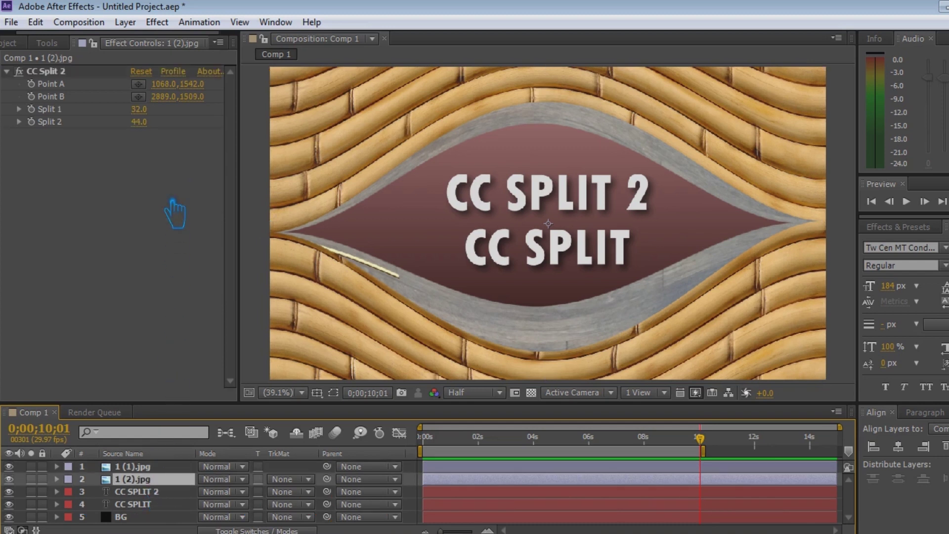
pyautogui.moveTo(148, 127)
pyautogui.mouseDown()
pyautogui.moveTo(161, 130)
pyautogui.moveTo(139, 131)
pyautogui.mouseUp()
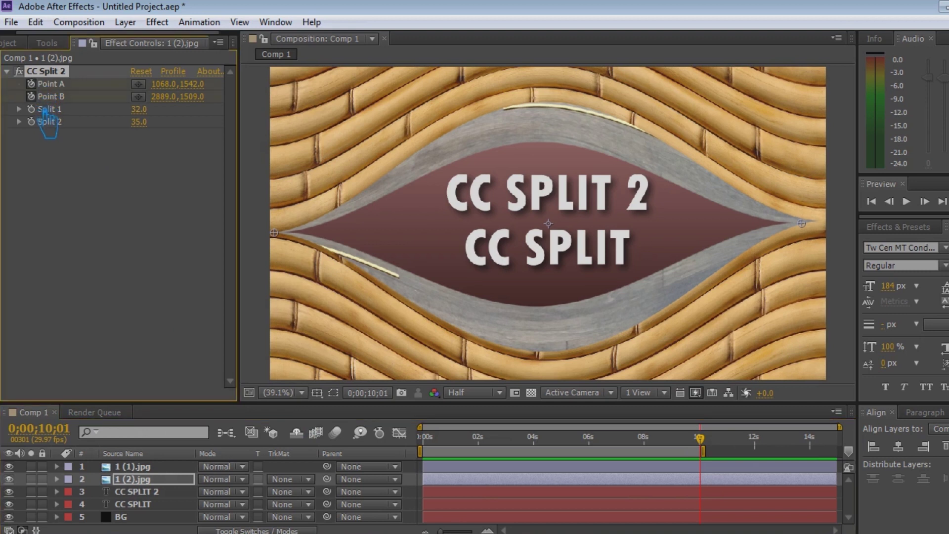
pyautogui.moveTo(711, 447); pyautogui.dragTo(428, 451)
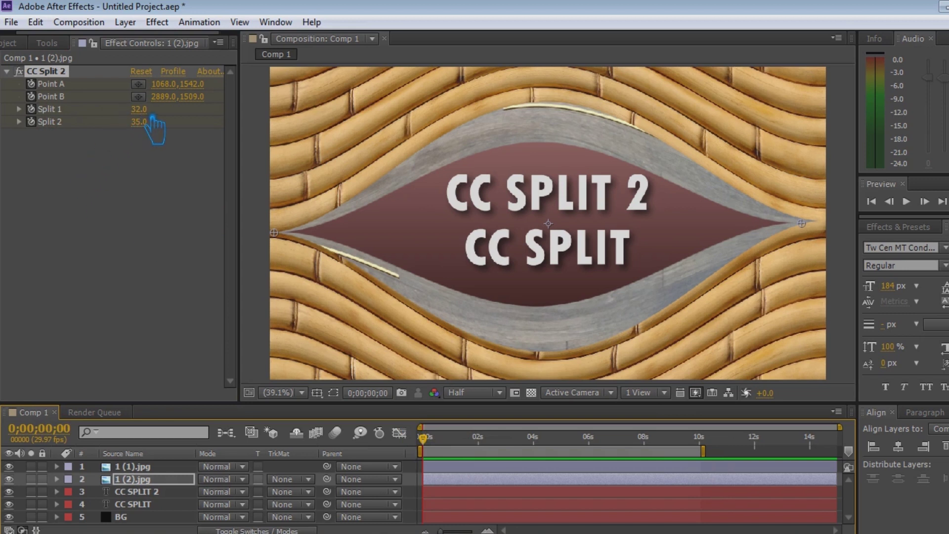
pyautogui.moveTo(424, 443)
pyautogui.mouseDown()
pyautogui.moveTo(720, 446)
pyautogui.moveTo(712, 452)
pyautogui.mouseUp()
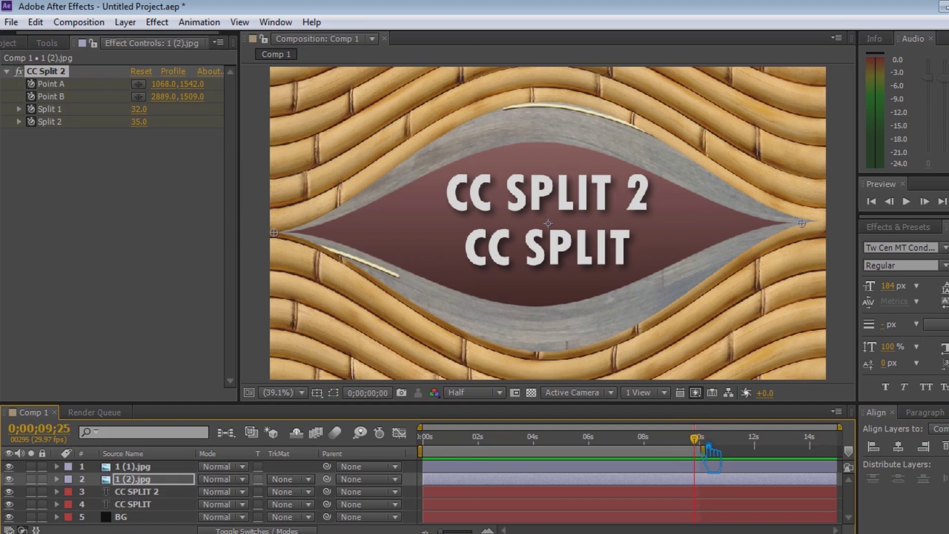
# - At frame 0, add keyframes for CC Split's Point A, Point B and Split on 1 (1).jpg
pyautogui.click(146, 467)
pyautogui.click(44, 94)
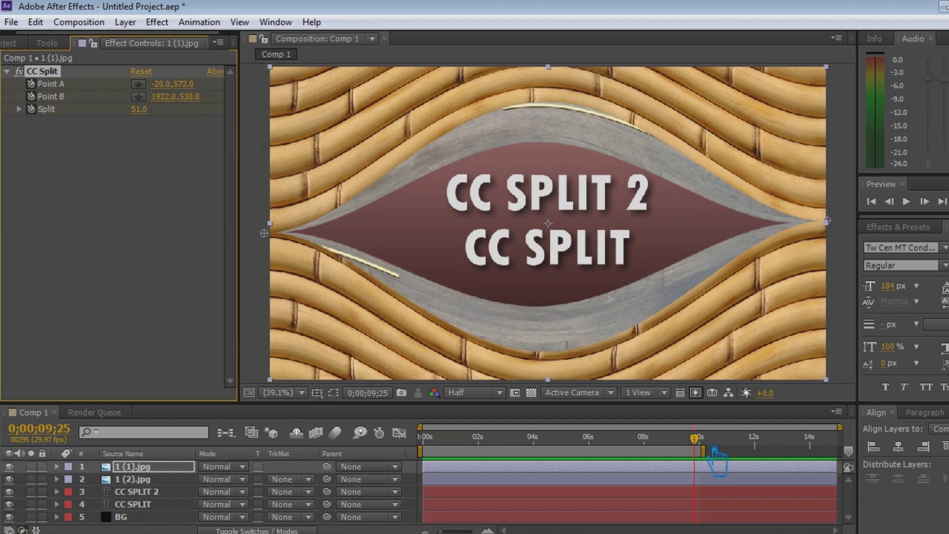
pyautogui.moveTo(693, 447); pyautogui.dragTo(403, 448)
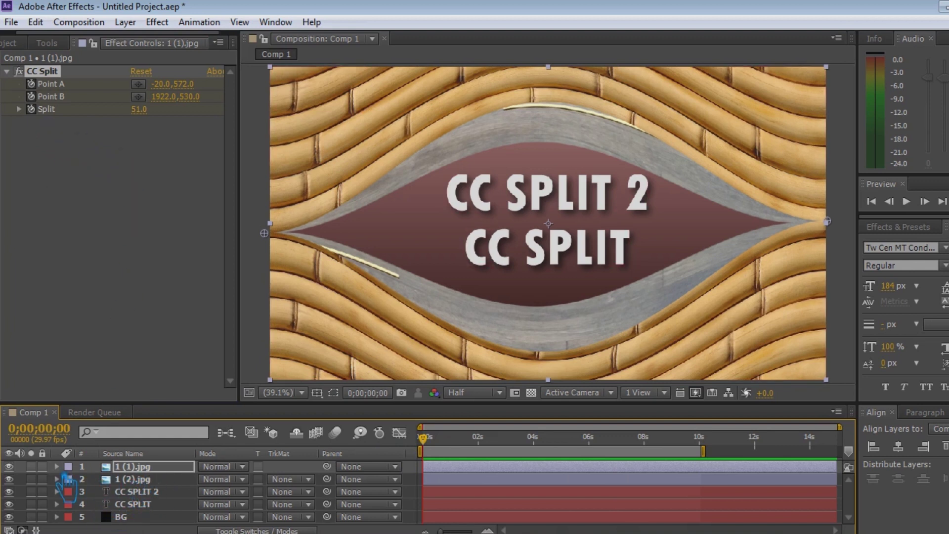
pyautogui.click(57, 466)
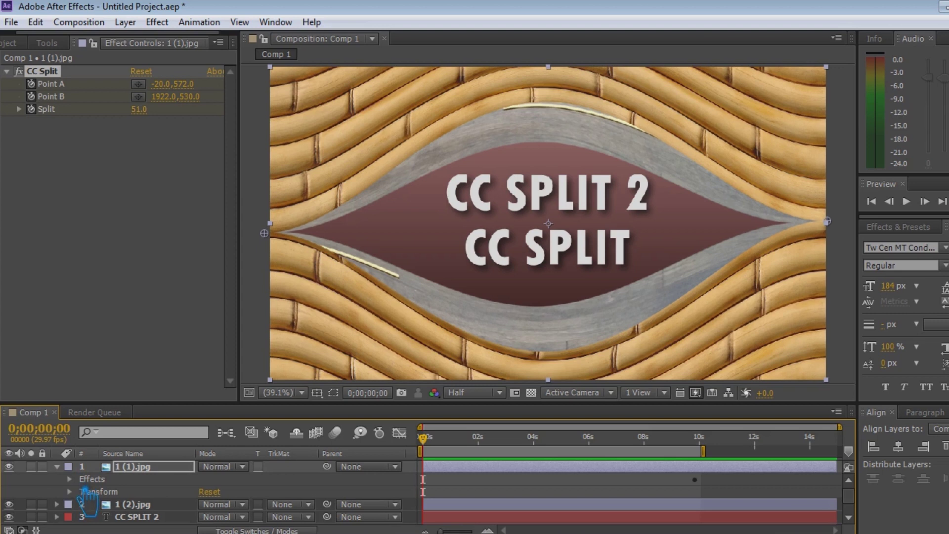
pyautogui.click(70, 479)
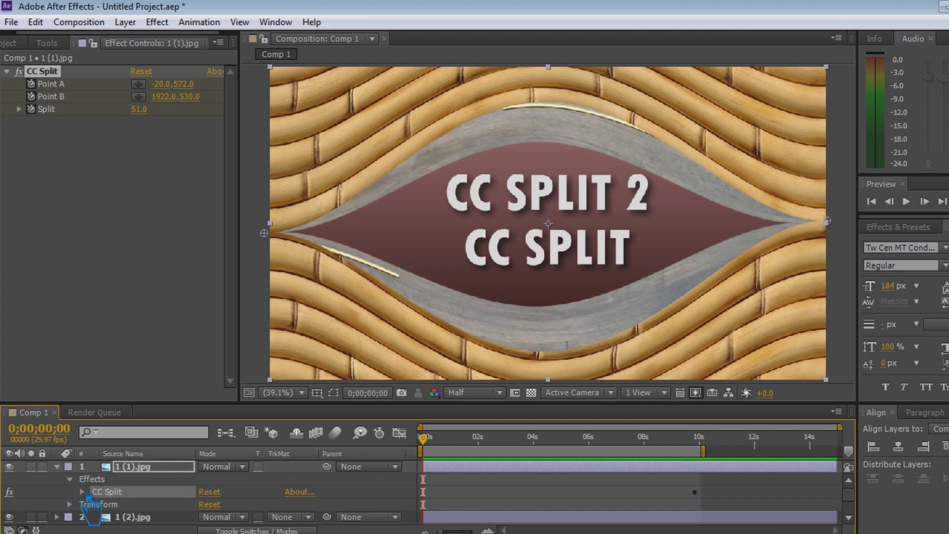
pyautogui.scroll(-1, 90, 501)
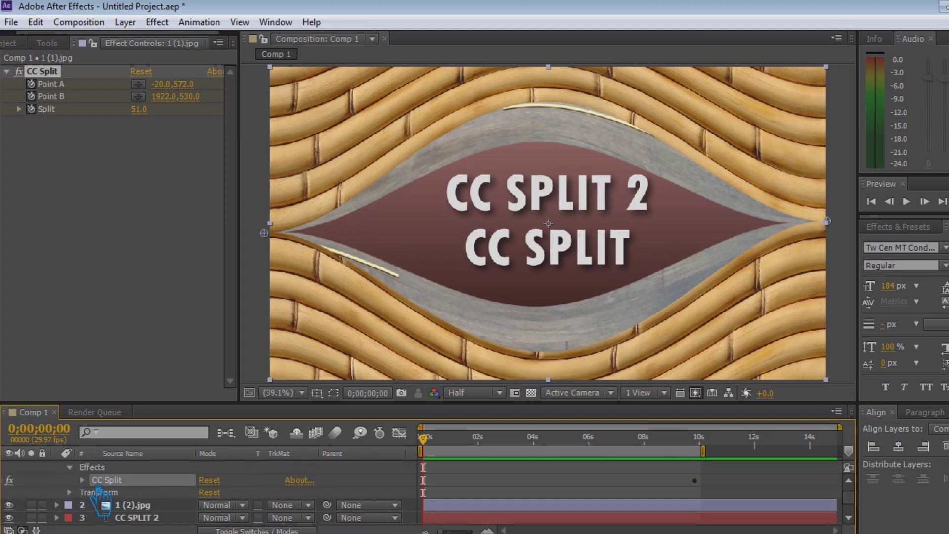
pyautogui.click(81, 480)
pyautogui.scroll(-1, 92, 505)
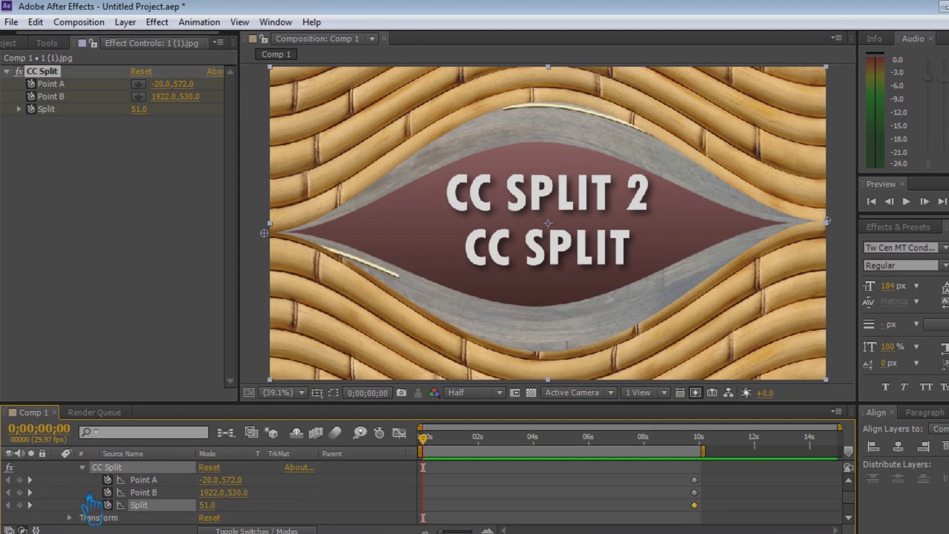
pyautogui.click(20, 480)
pyautogui.click(20, 492)
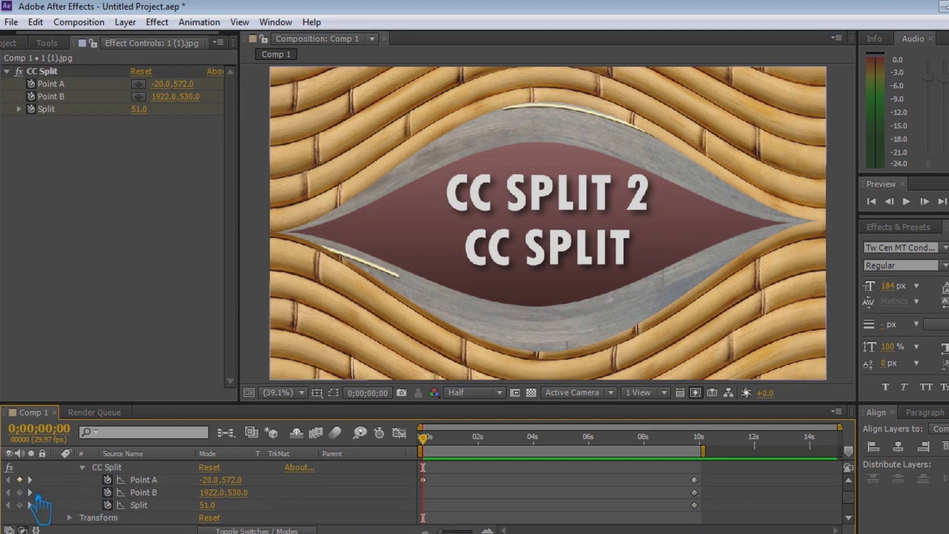
pyautogui.click(20, 505)
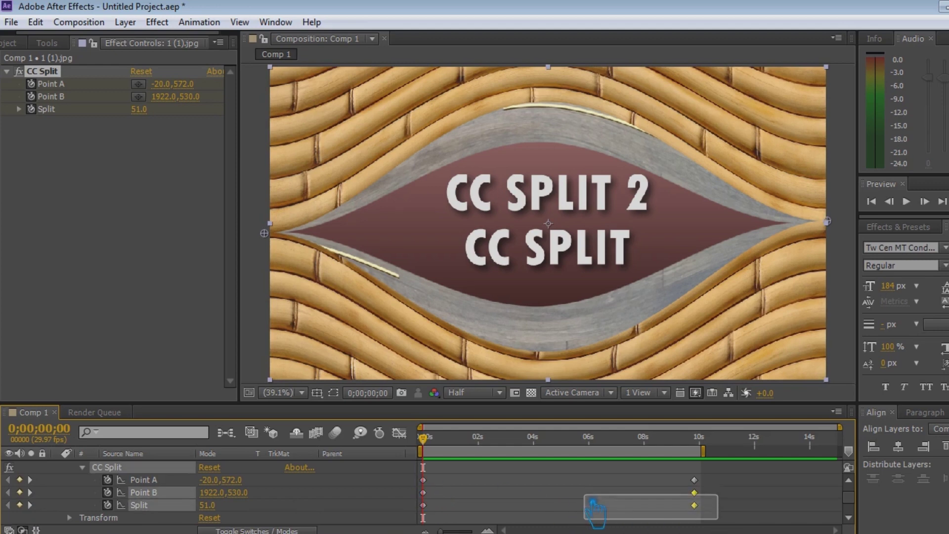
# - Apply Easy Ease to all the selected CC Split keyframes
pyautogui.moveTo(717, 524); pyautogui.dragTo(401, 470)
pyautogui.rightClick(423, 480)
pyautogui.moveTo(534, 469)
pyautogui.click(664, 372)
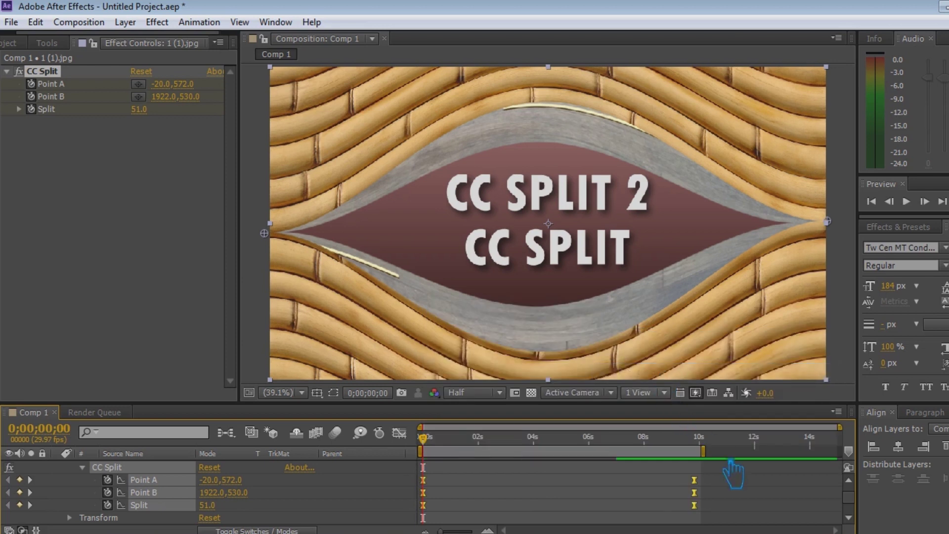
pyautogui.scroll(2, 134, 489)
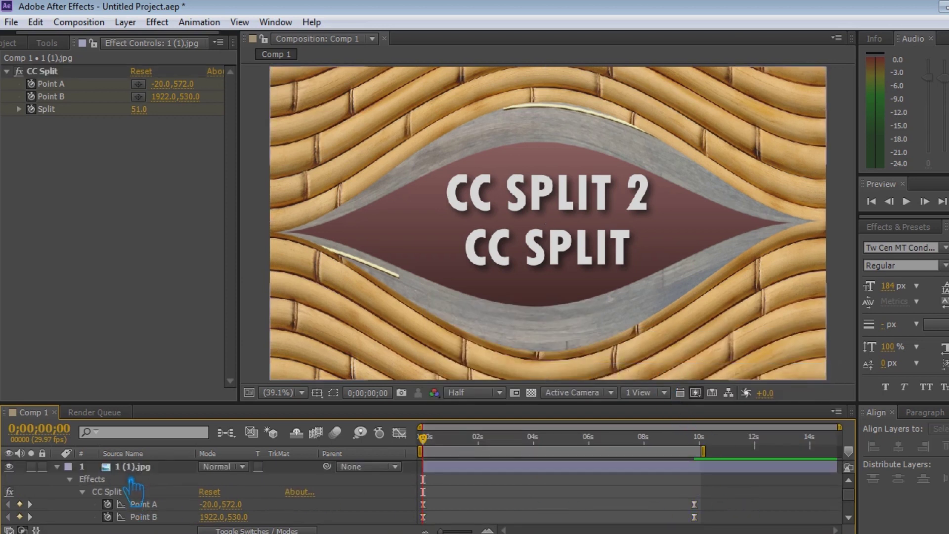
# - Collapse layer 1 and add frame-0 keyframes for CC Split 2's Point A, Point B, Split 1, Split 2
pyautogui.press('u')
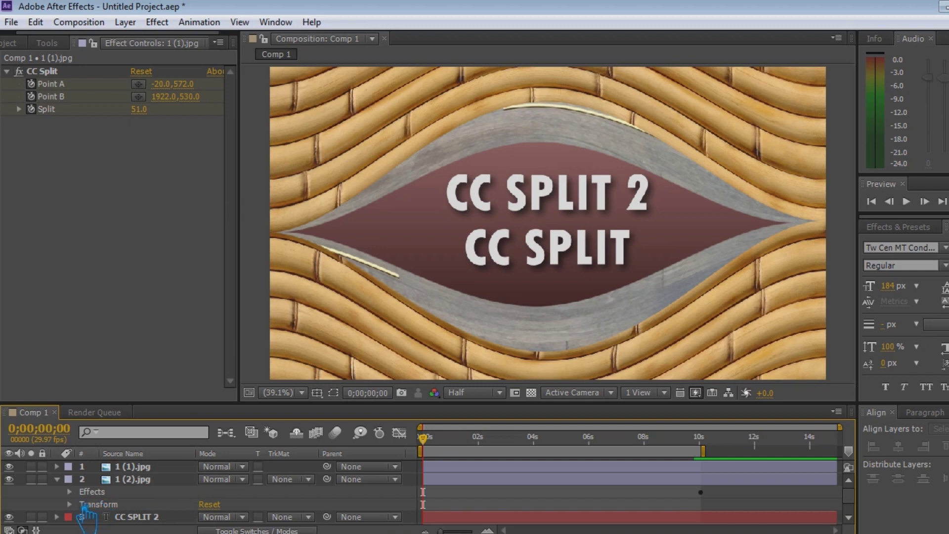
pyautogui.click(69, 491)
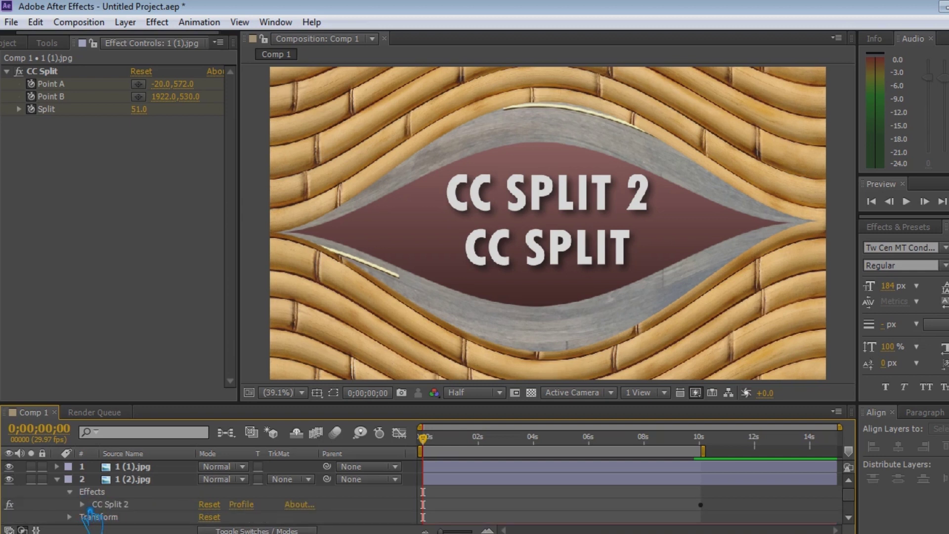
pyautogui.click(90, 510)
pyautogui.click(19, 480)
pyautogui.click(19, 492)
pyautogui.click(20, 505)
pyautogui.click(19, 518)
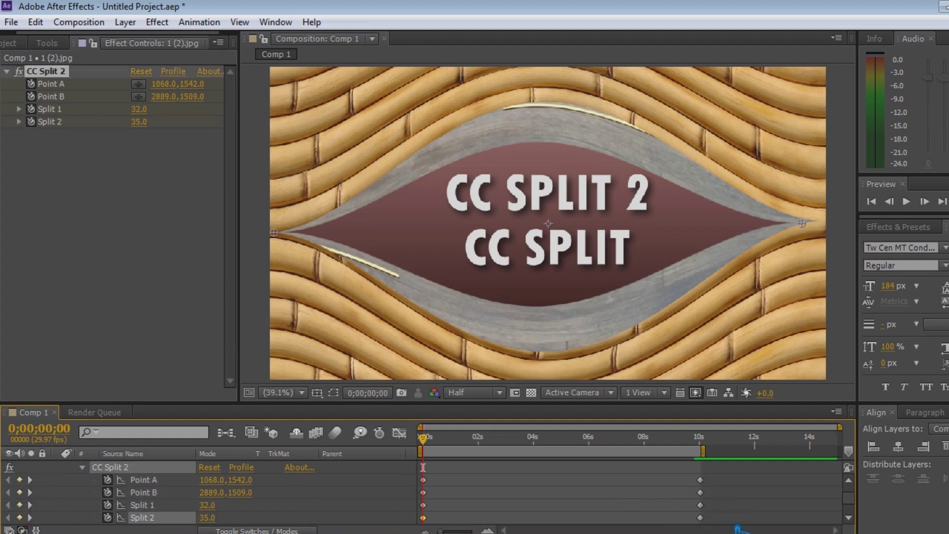
# - Apply Easy Ease to the CC Split 2 keyframes, then deselect them
pyautogui.moveTo(737, 529); pyautogui.dragTo(683, 474)
pyautogui.scroll(1, 483, 517)
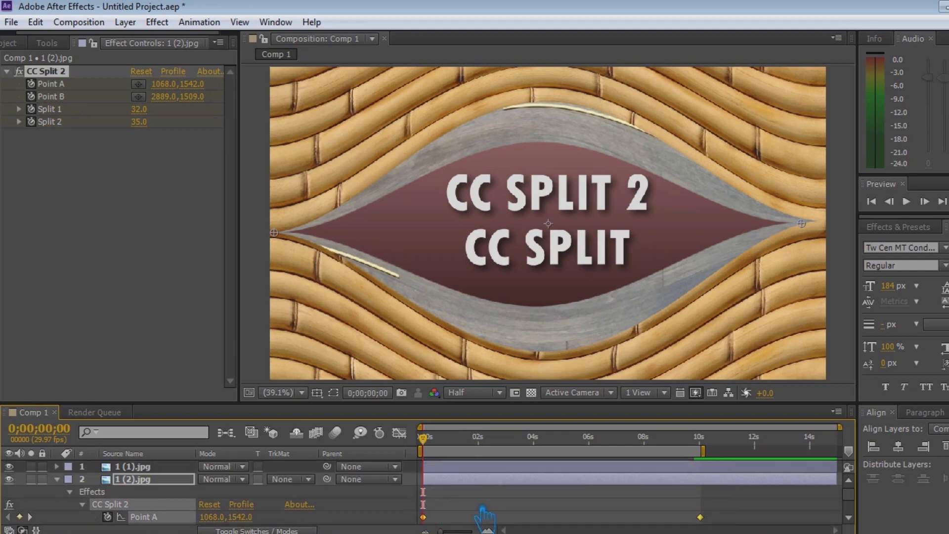
pyautogui.scroll(-1, 483, 517)
pyautogui.rightClick(435, 501)
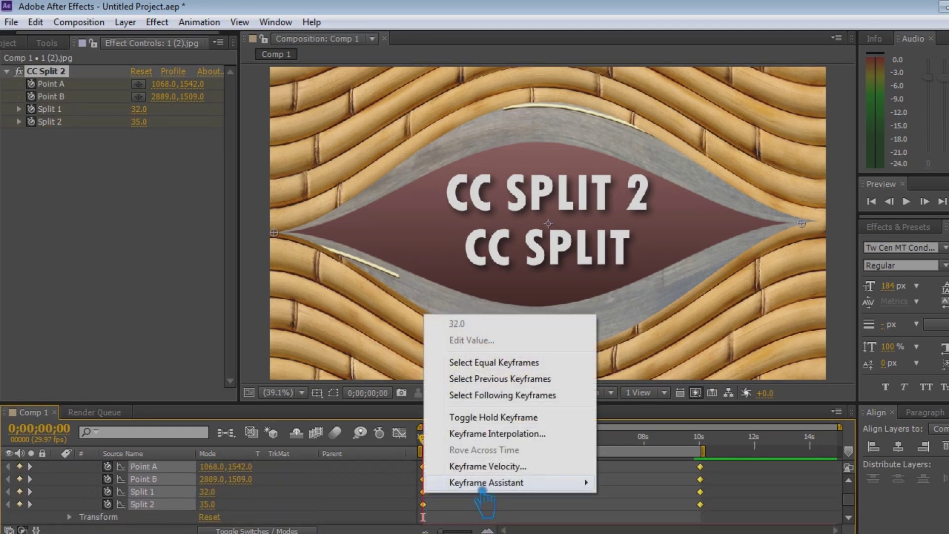
pyautogui.moveTo(519, 484)
pyautogui.click(668, 388)
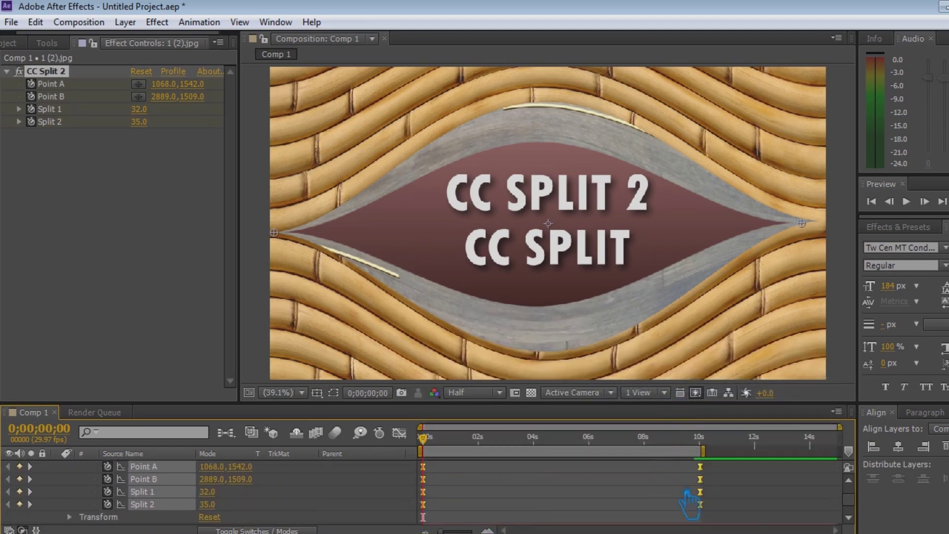
pyautogui.moveTo(725, 522)
pyautogui.mouseDown()
pyautogui.moveTo(694, 462)
pyautogui.moveTo(707, 487)
pyautogui.mouseUp()
pyautogui.click(476, 492)
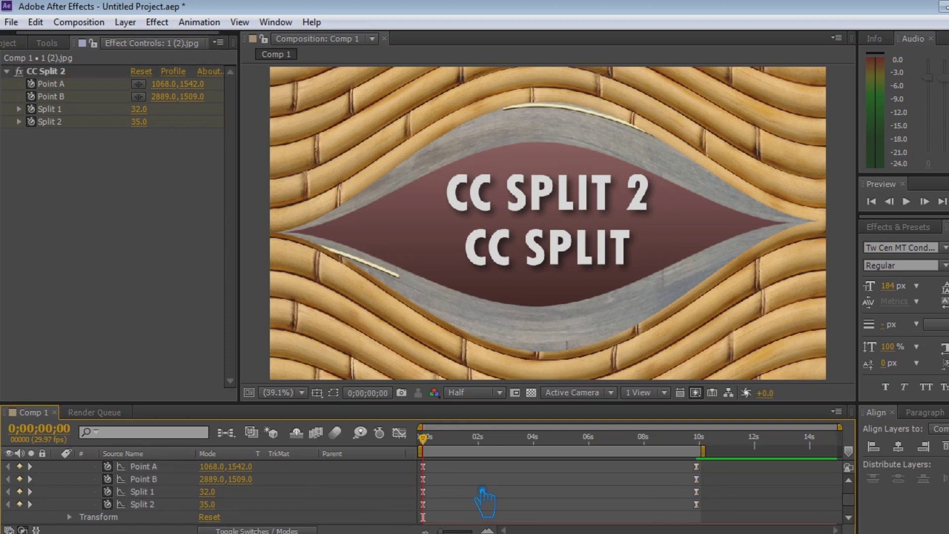
# - Enter 0 for every X and Y of CC Split 2's Point A and Point B at frame 0
pyautogui.scroll(3, 426, 482)
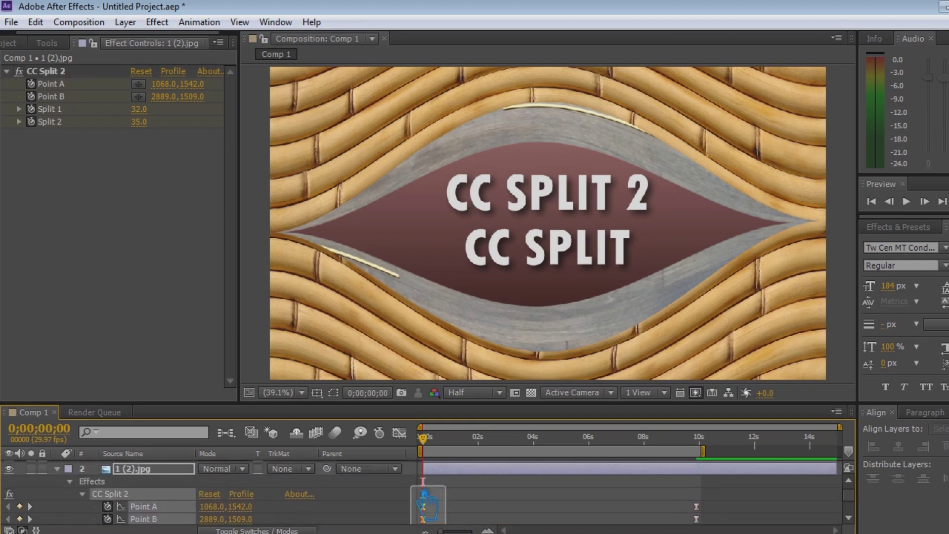
pyautogui.click(434, 498)
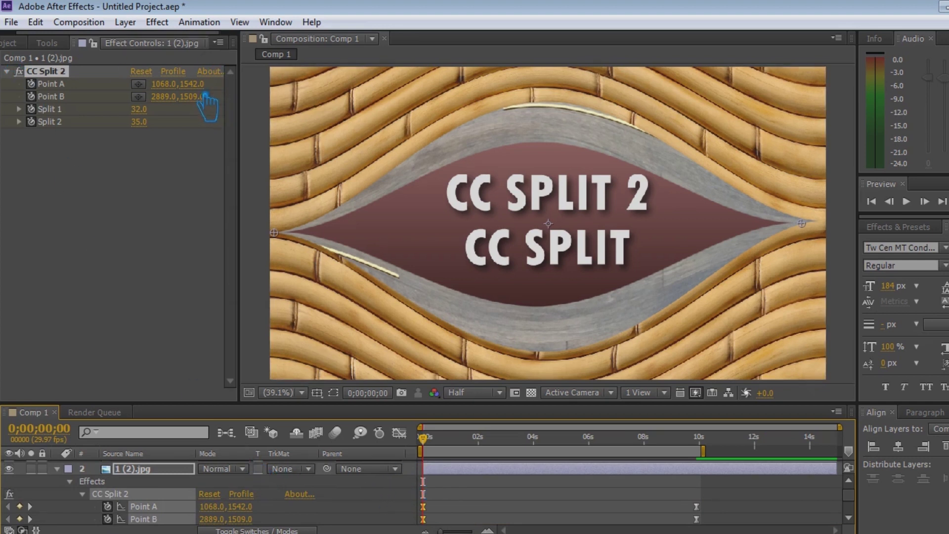
pyautogui.moveTo(204, 92); pyautogui.dragTo(96, 95)
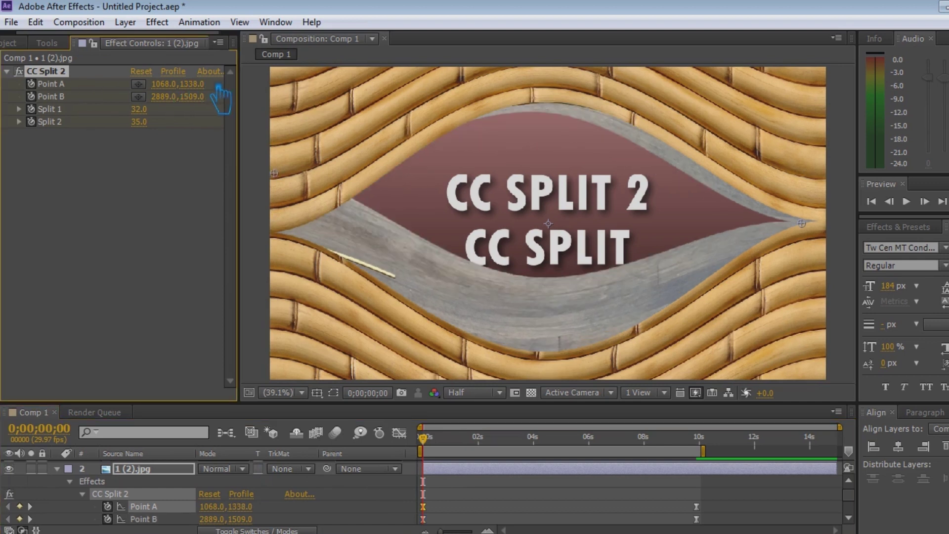
pyautogui.click(194, 85)
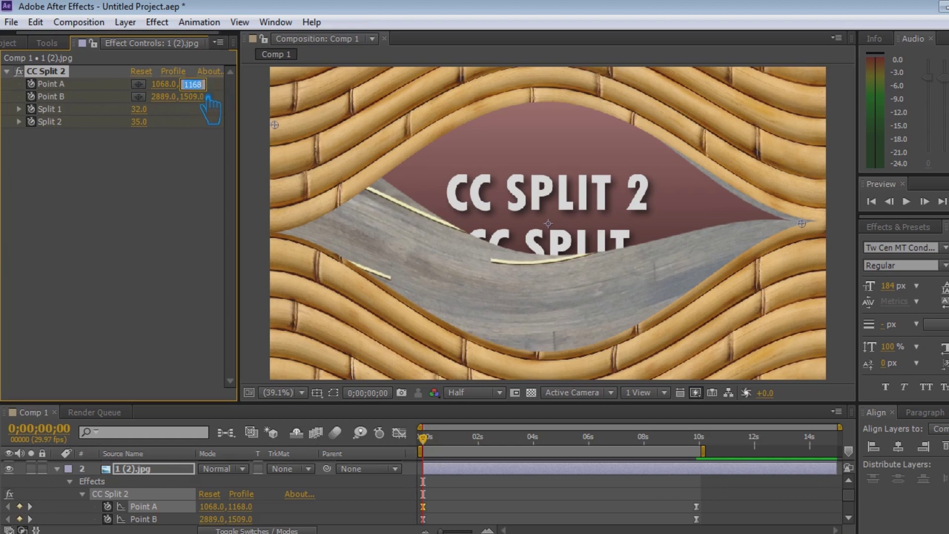
pyautogui.write('0')
pyautogui.press('Tab')
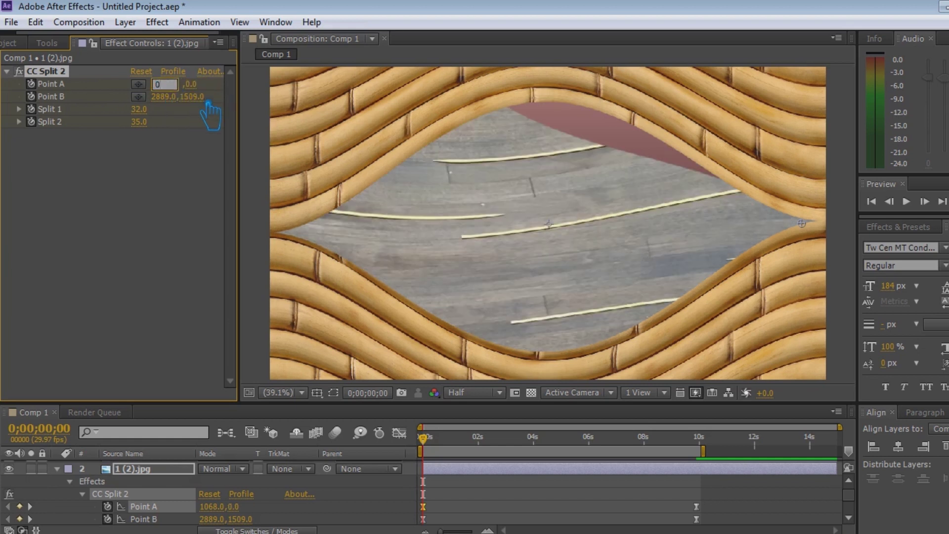
pyautogui.write('0')
pyautogui.press('Tab')
pyautogui.write('0')
pyautogui.click(173, 103)
pyautogui.write('0')
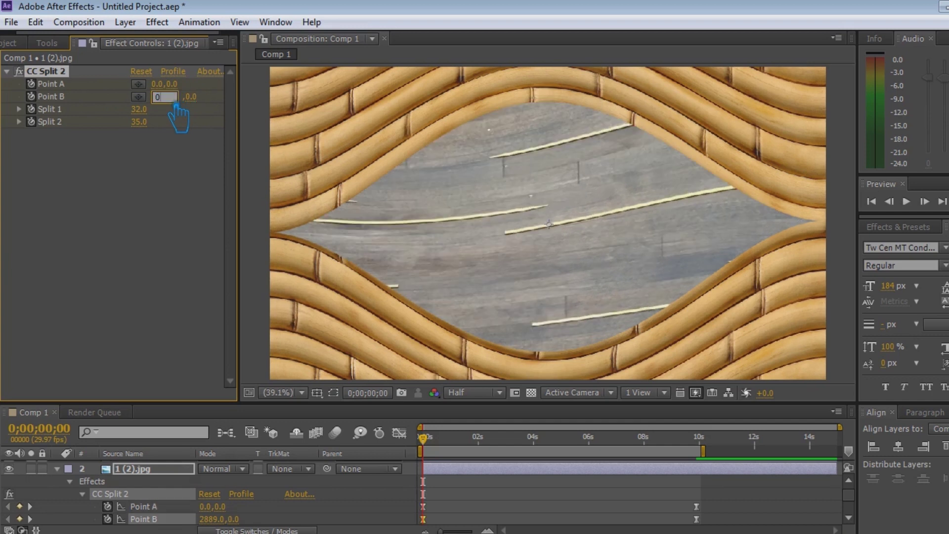
pyautogui.press('Return')
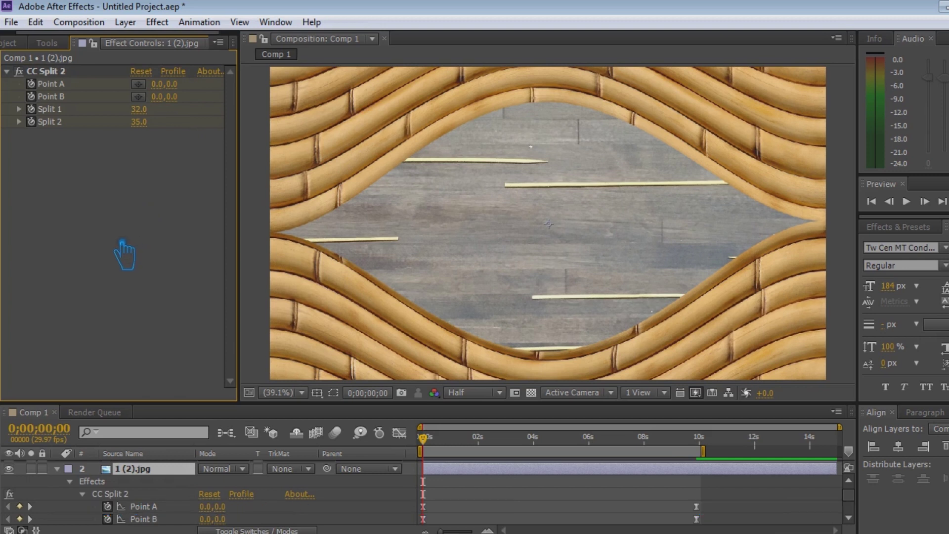
pyautogui.scroll(-2, 158, 470)
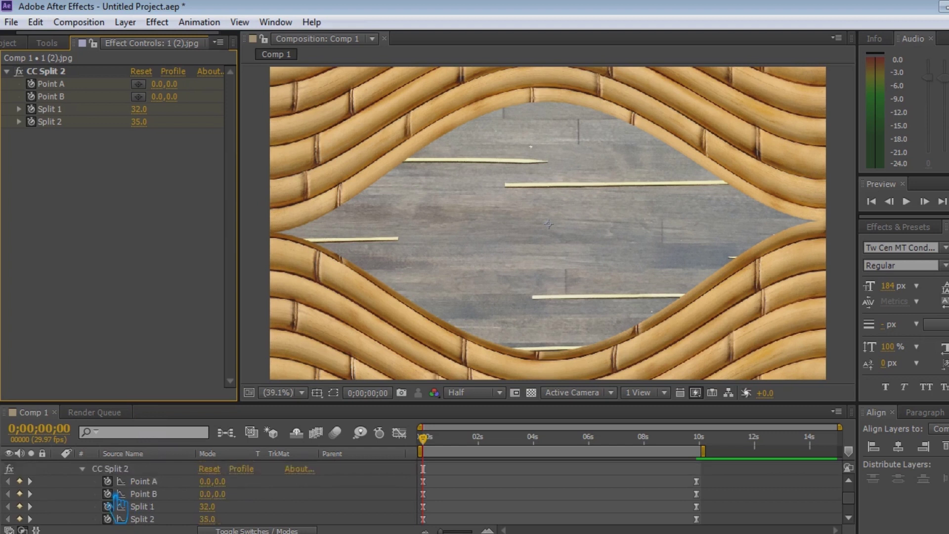
pyautogui.scroll(2, 117, 502)
# - On 1 (1).jpg, enter 0 for CC Split's Point A and Point B coordinates at frame 0
pyautogui.click(71, 481)
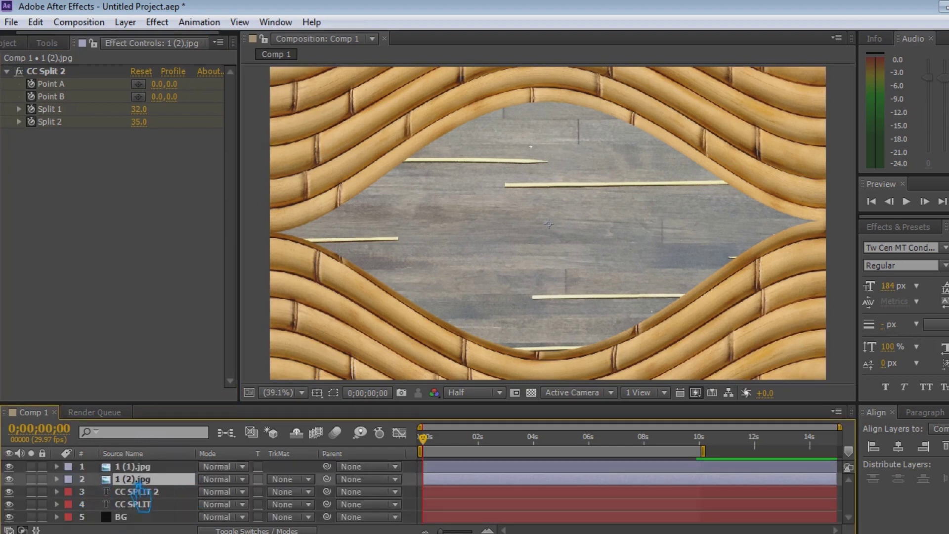
pyautogui.click(93, 467)
pyautogui.press('u')
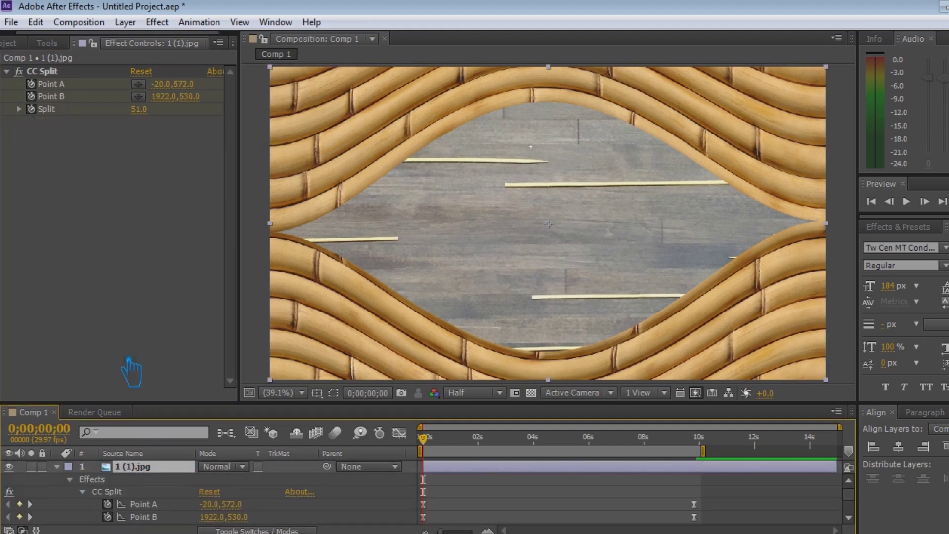
pyautogui.click(184, 84)
pyautogui.write('0')
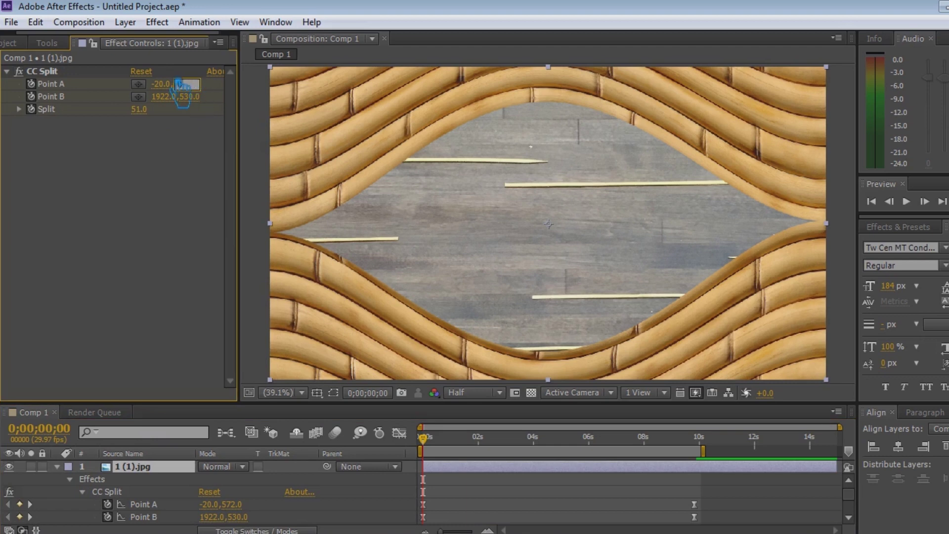
pyautogui.hotkey('shift', 'Tab')
pyautogui.write('0')
pyautogui.press('Tab')
pyautogui.press('Tab')
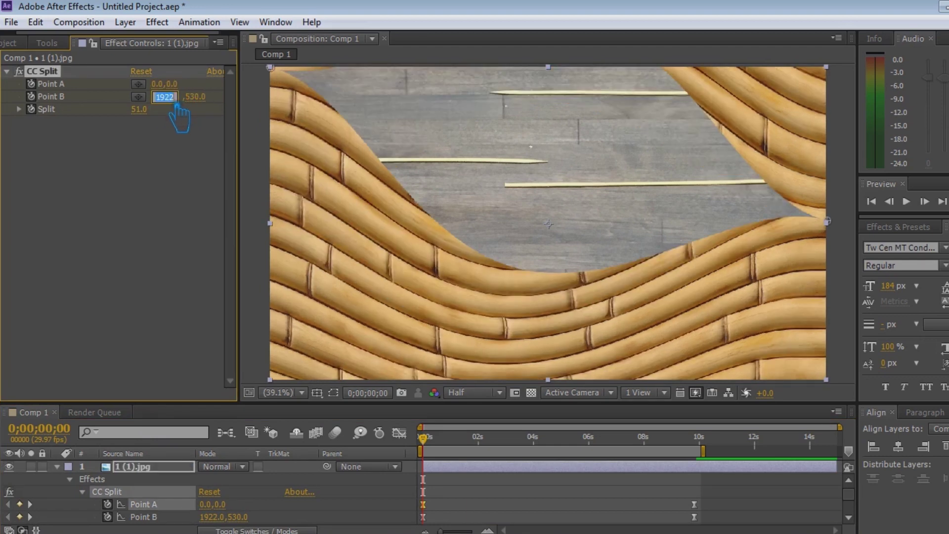
pyautogui.press('Return')
pyautogui.click(186, 99)
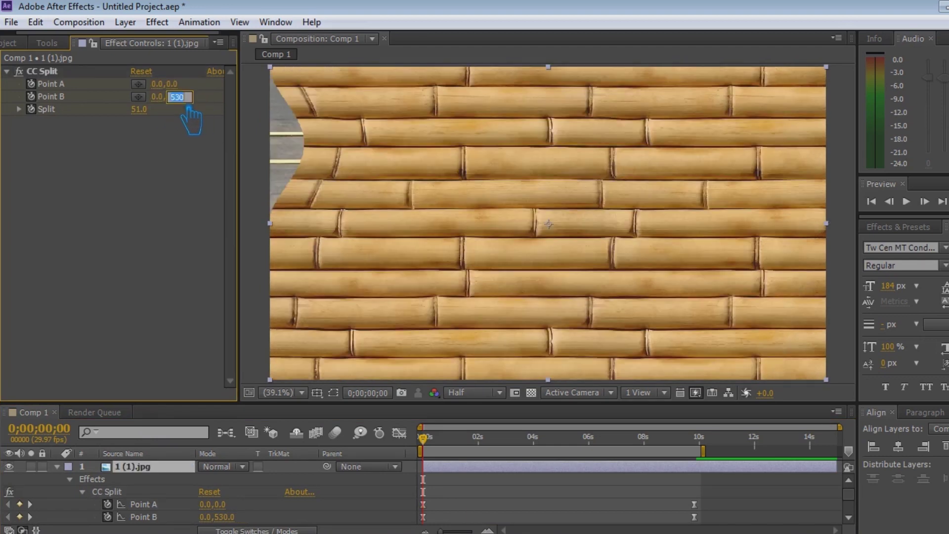
pyautogui.write('0')
pyautogui.press('Return')
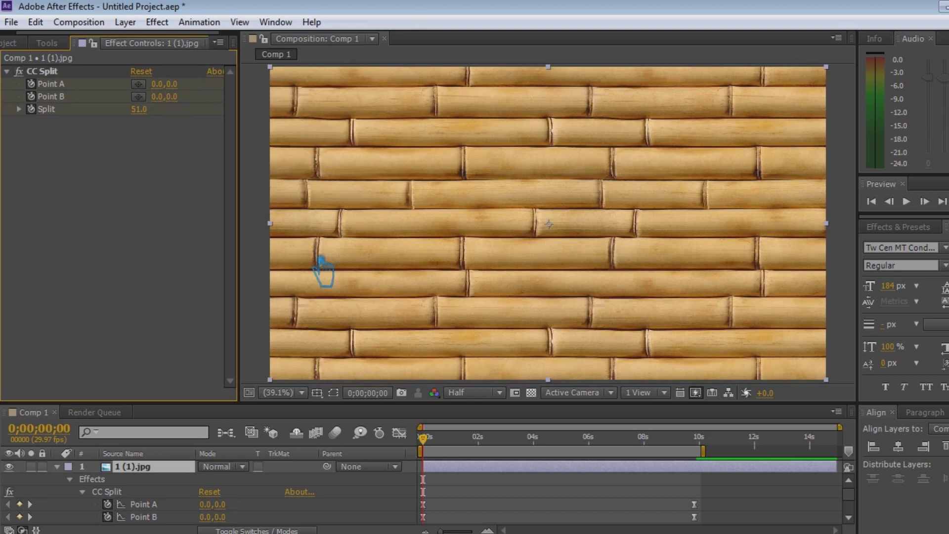
# - Save the project with Ctrl+S and play a RAM preview of the split opening
pyautogui.hotkey('ctrl', 's')
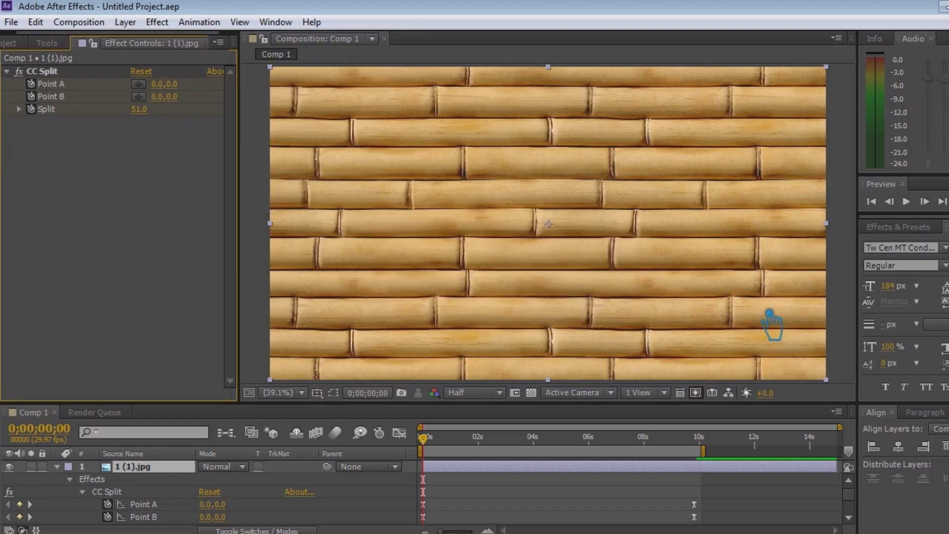
pyautogui.click(885, 184)
pyautogui.press('KP_0')
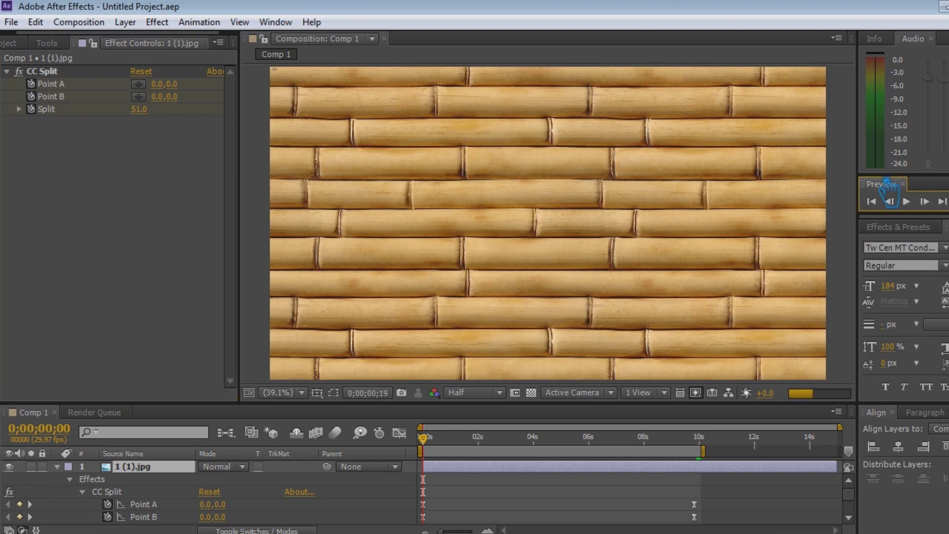